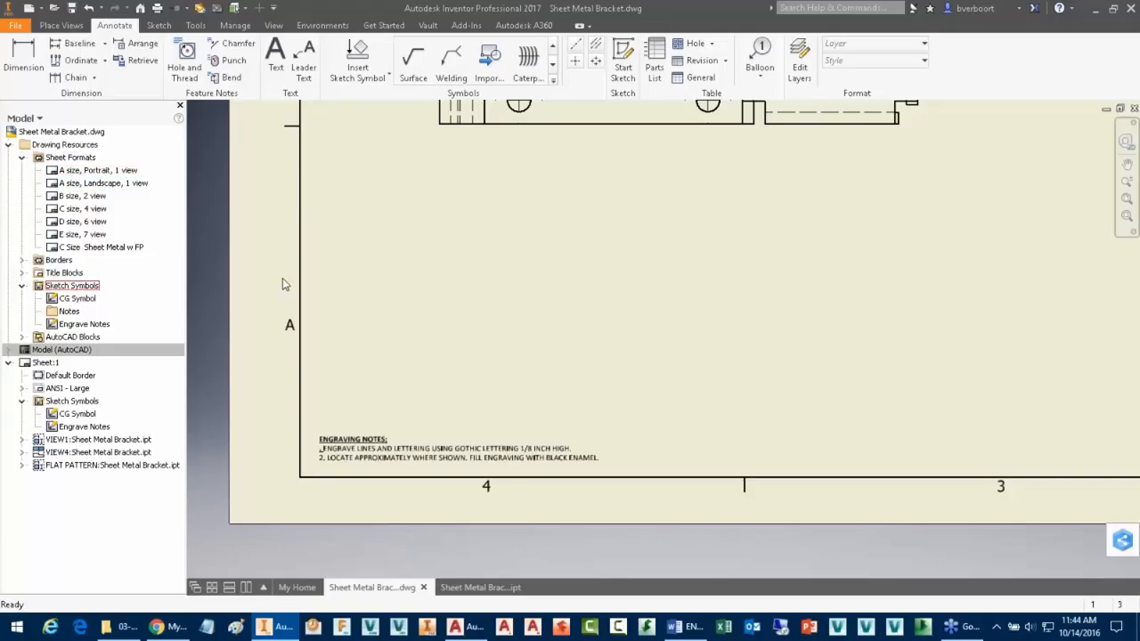
# - Delete the ANSI - Large title block from Sheet:1
pyautogui.click(21, 273)
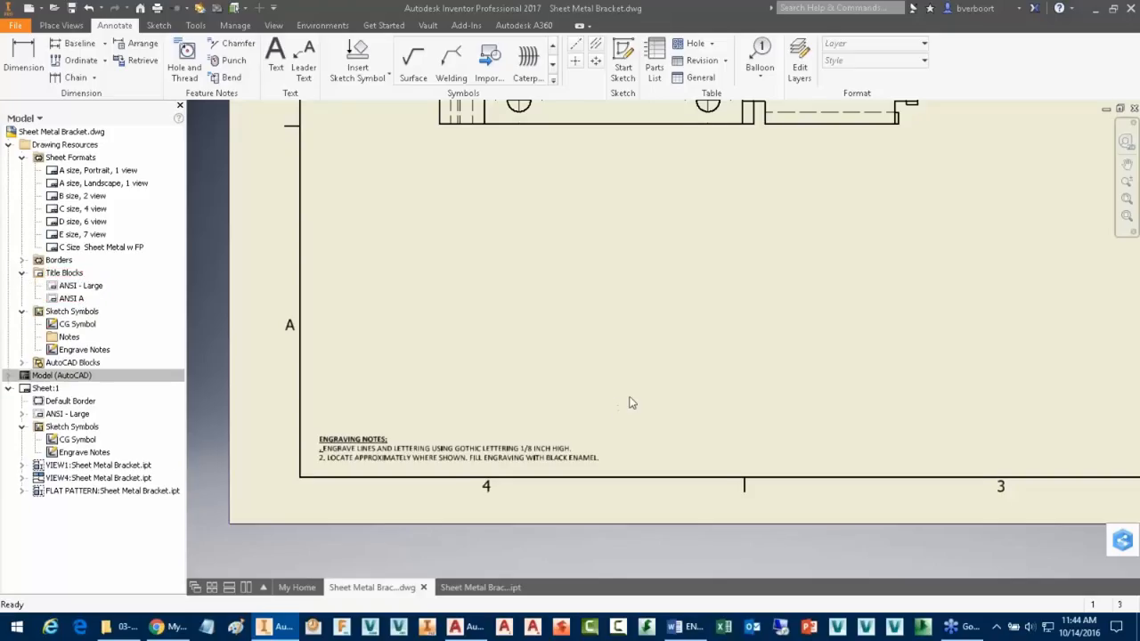
pyautogui.moveTo(632, 400); pyautogui.dragTo(205, 380, button='middle')
pyautogui.moveTo(852, 308); pyautogui.dragTo(164, 327, button='middle')
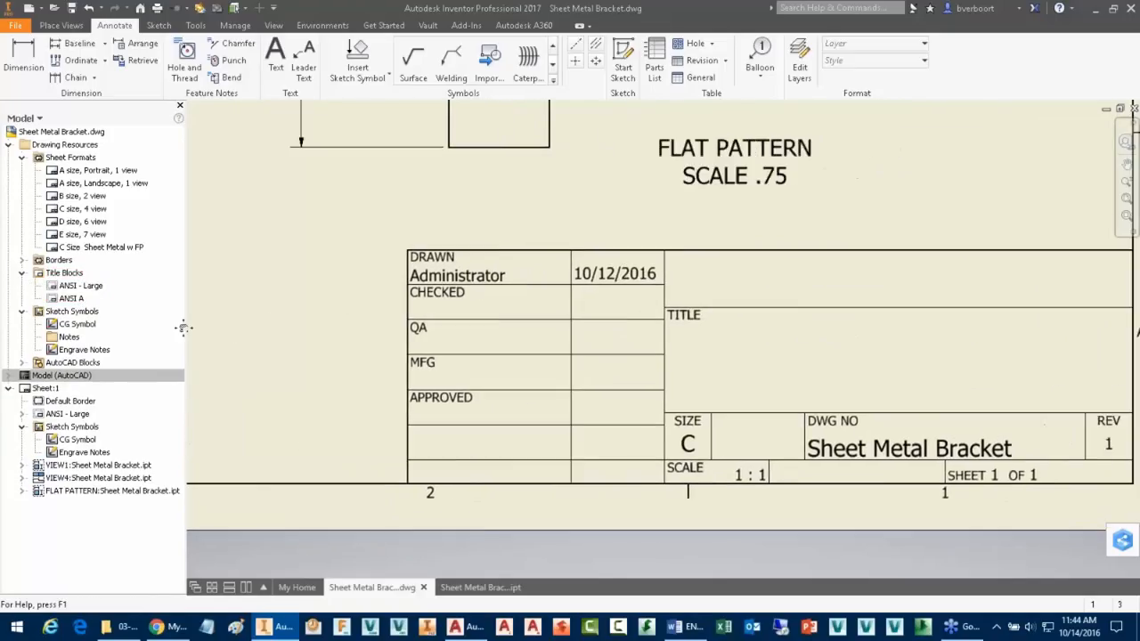
pyautogui.moveTo(912, 332); pyautogui.dragTo(782, 325, button='middle')
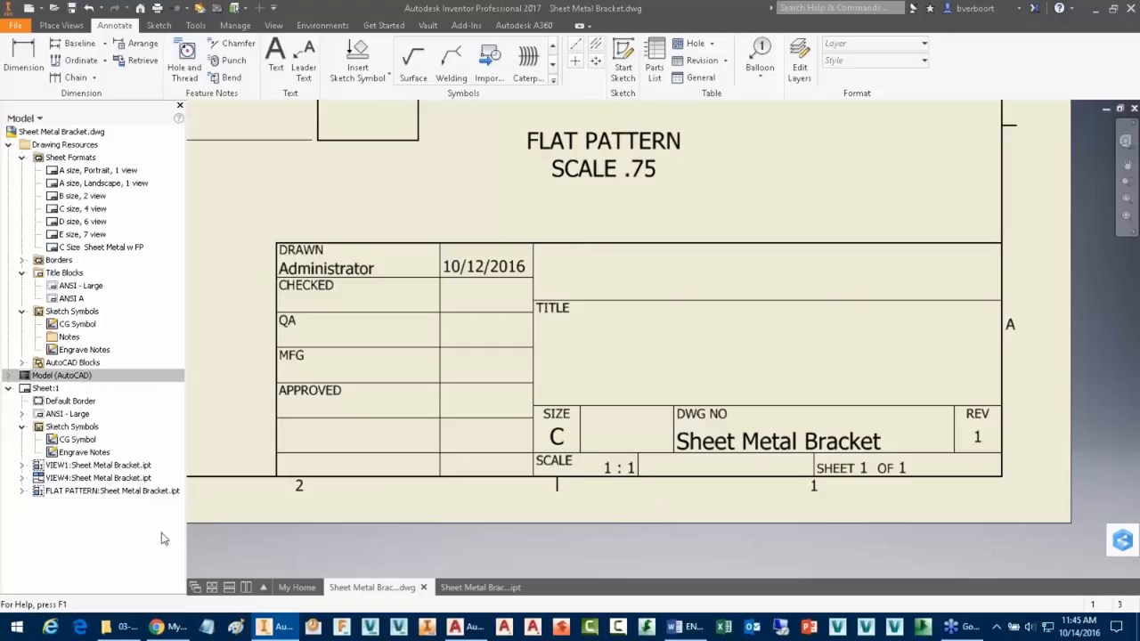
pyautogui.click(55, 415)
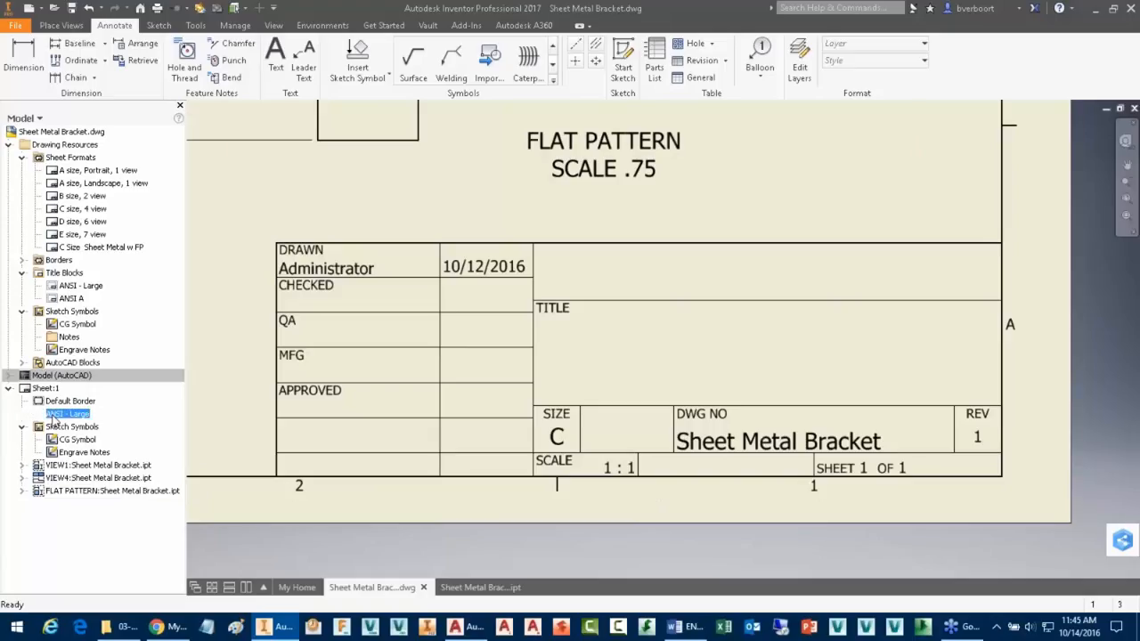
pyautogui.rightClick(59, 416)
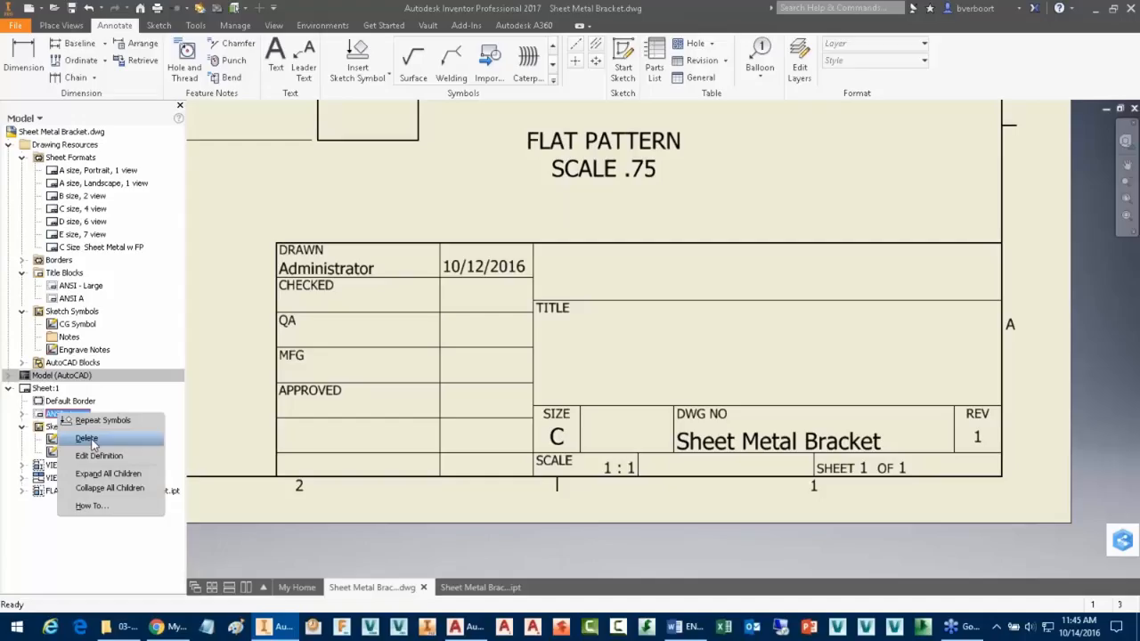
pyautogui.click(87, 439)
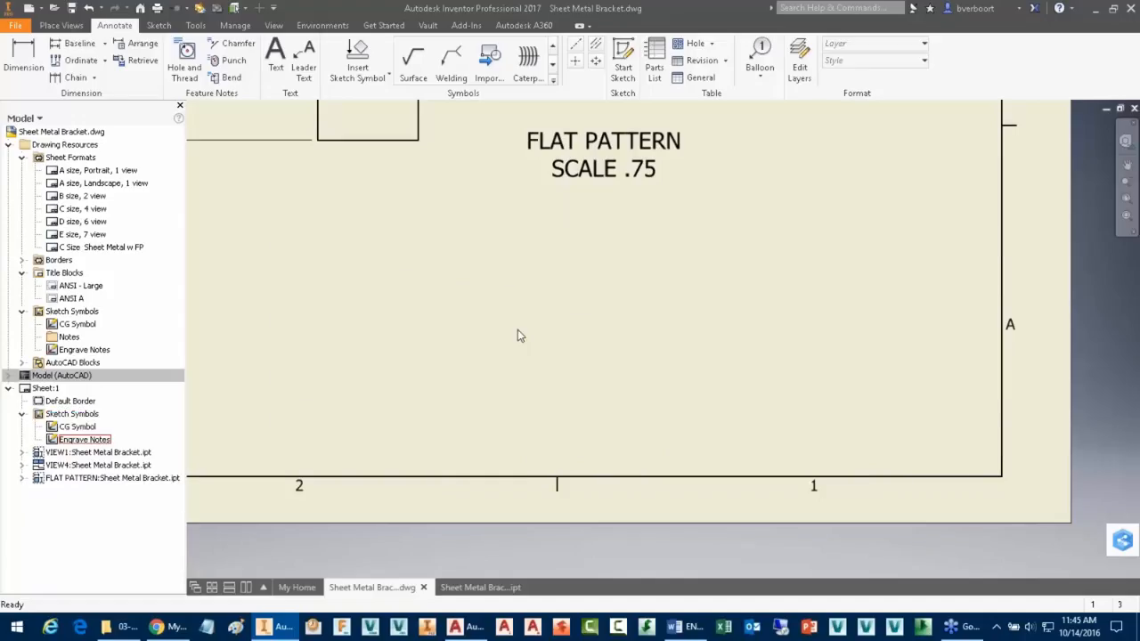
# - Open the ANSI - Large title block definition in the drawing resources for editing
pyautogui.scroll(-2, 520, 335)
pyautogui.moveTo(552, 268)
pyautogui.mouseDown(button='middle')
pyautogui.moveTo(561, 316)
pyautogui.moveTo(588, 330)
pyautogui.mouseUp(button='middle')
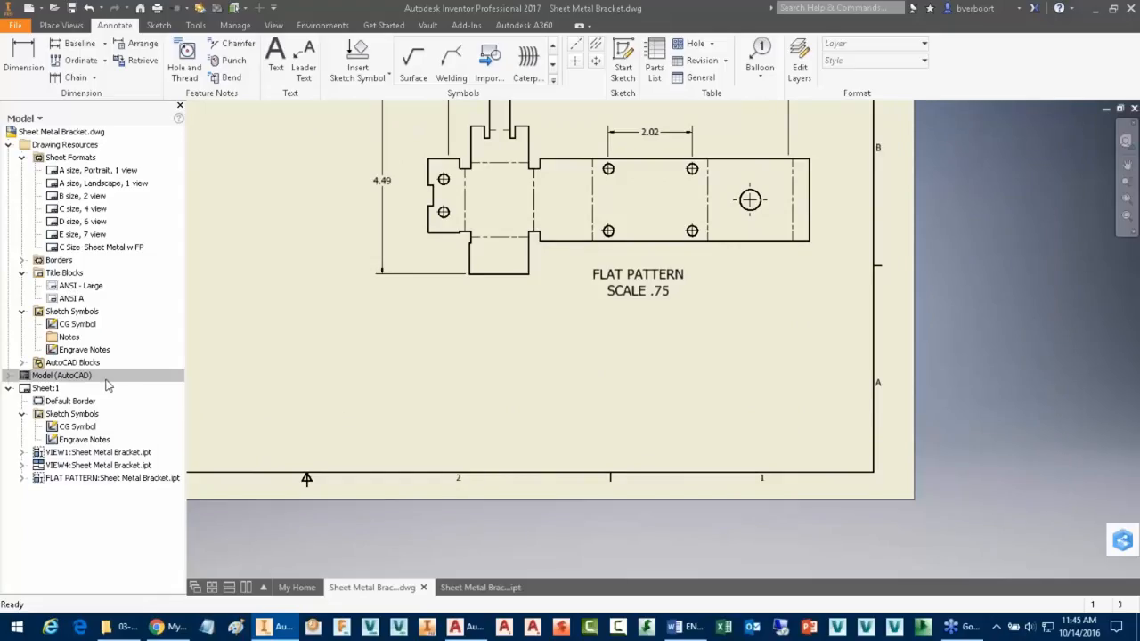
pyautogui.click(69, 300)
pyautogui.click(74, 286)
pyautogui.rightClick(77, 290)
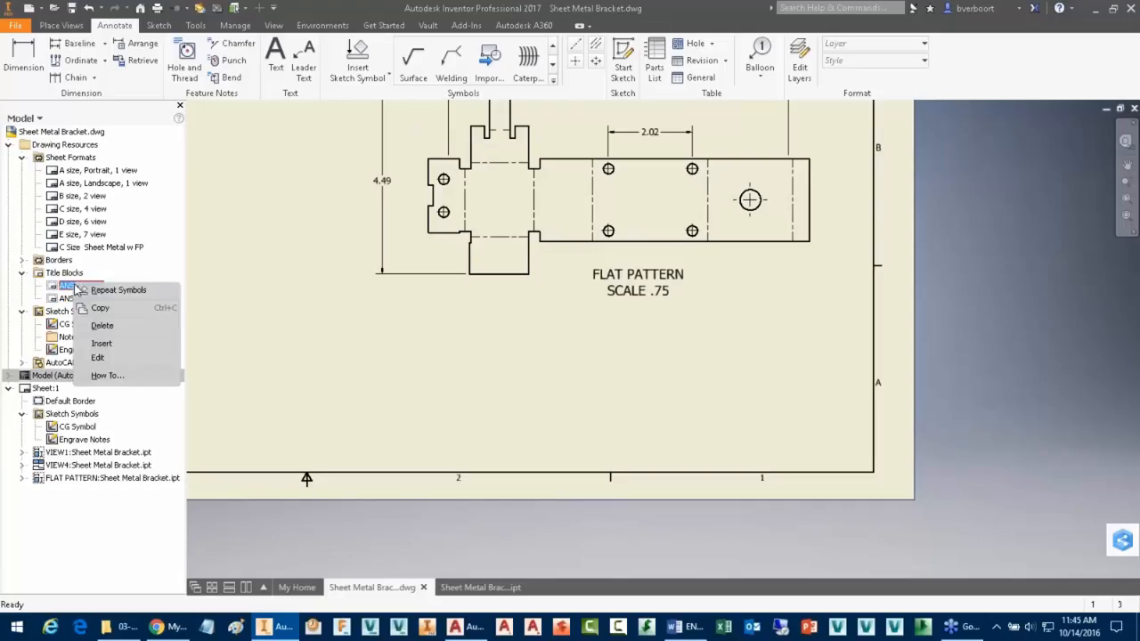
pyautogui.click(98, 357)
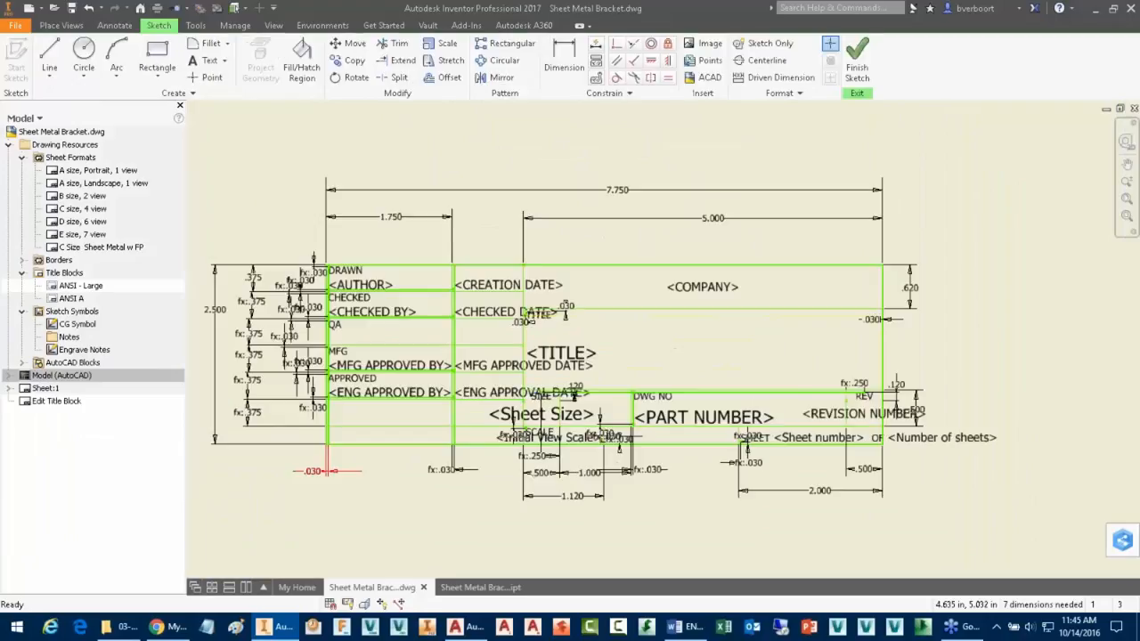
# - Replace the drawing number field in the title block with the PART NUMBER property from Properties - Model
pyautogui.moveTo(415, 529); pyautogui.dragTo(473, 521, button='middle')
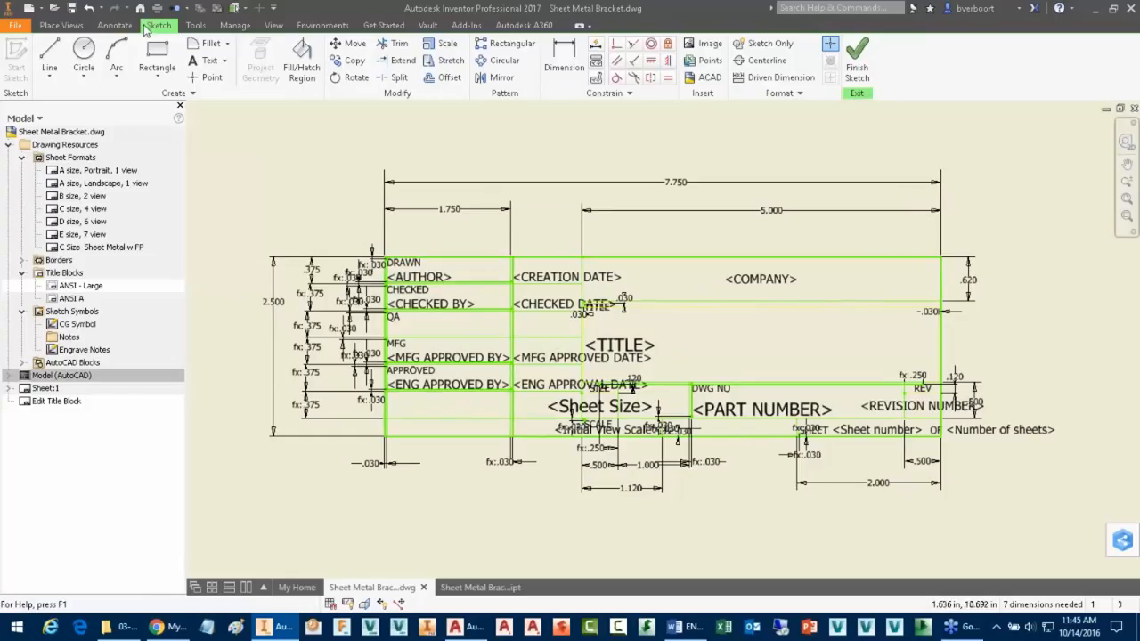
pyautogui.scroll(3, 276, 316)
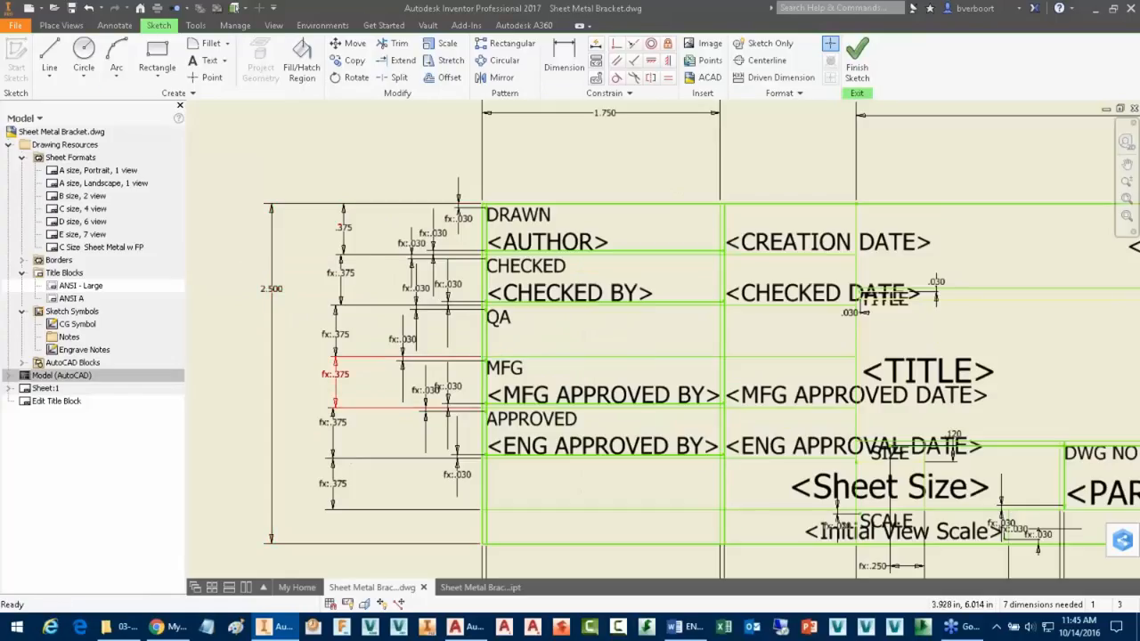
pyautogui.scroll(-3, 337, 443)
pyautogui.moveTo(669, 493); pyautogui.dragTo(579, 427, button='middle')
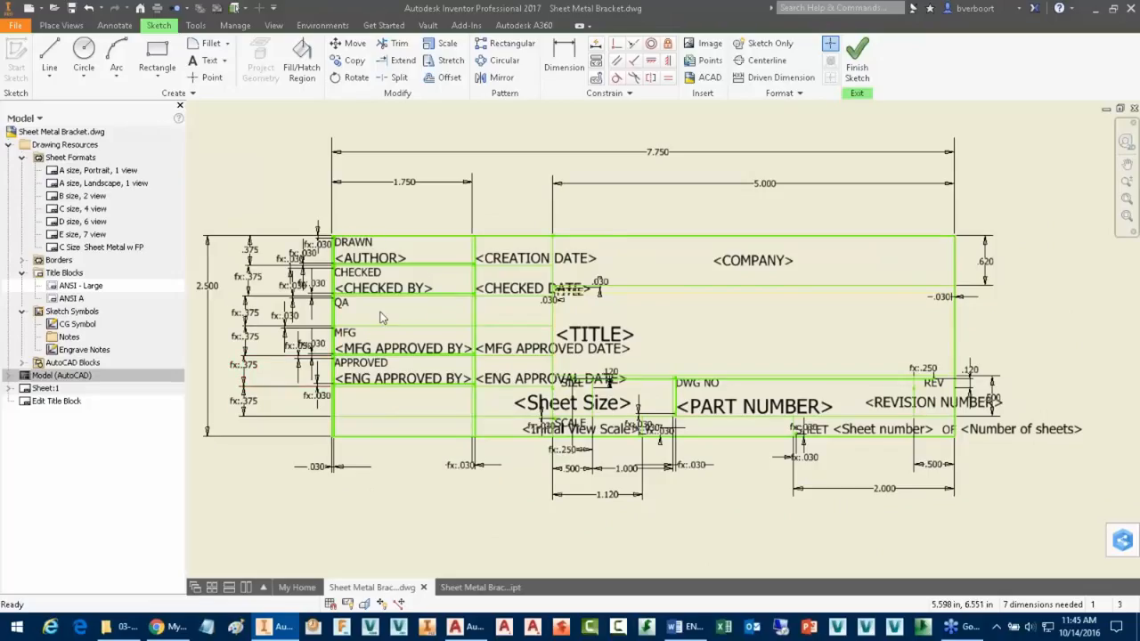
pyautogui.doubleClick(755, 407)
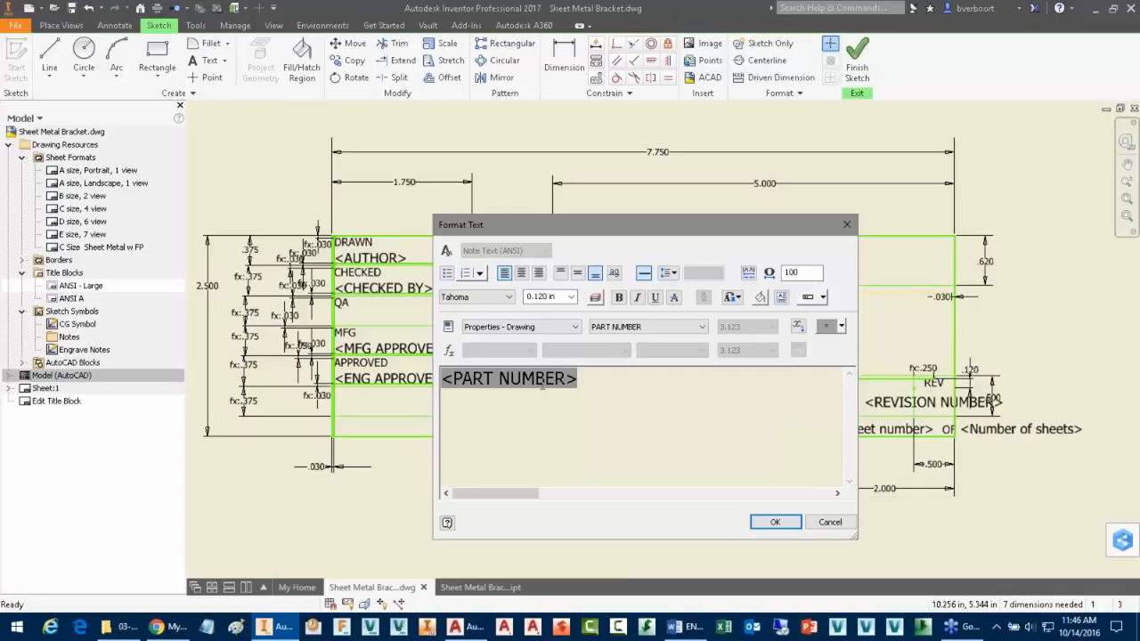
pyautogui.moveTo(579, 378); pyautogui.dragTo(441, 378)
pyautogui.click(575, 327)
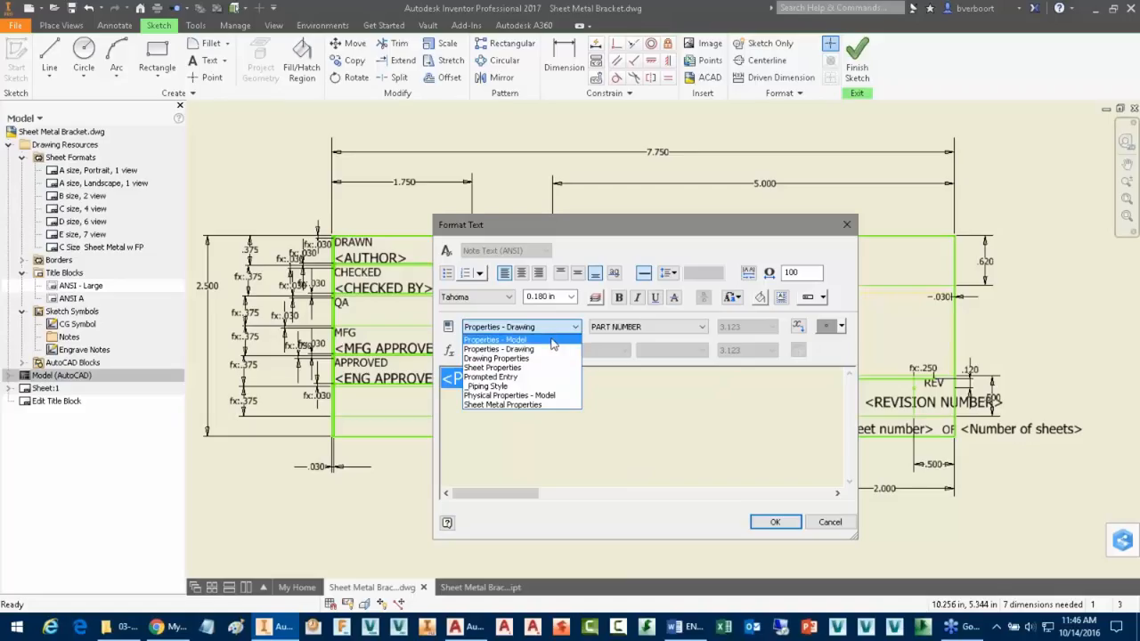
pyautogui.click(552, 342)
pyautogui.click(687, 330)
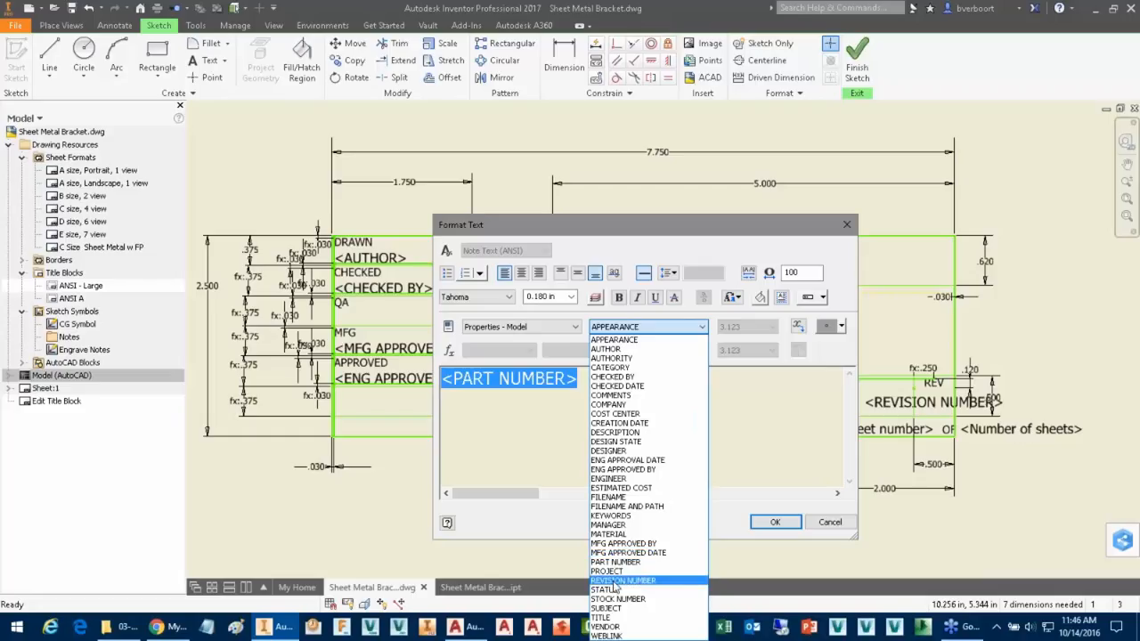
pyautogui.click(617, 562)
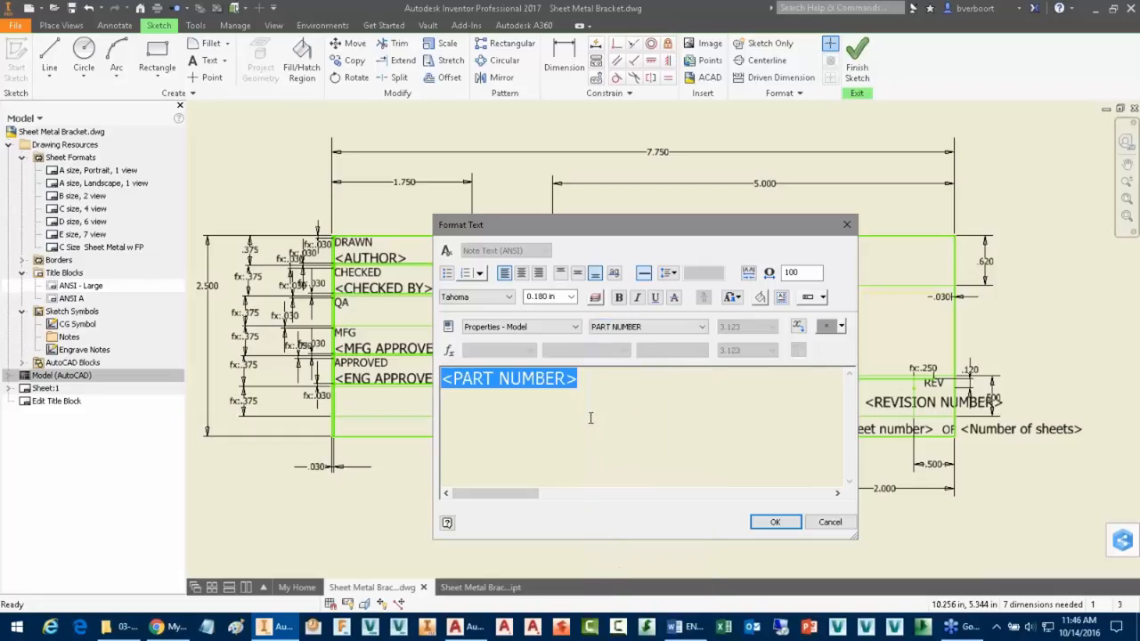
pyautogui.click(798, 326)
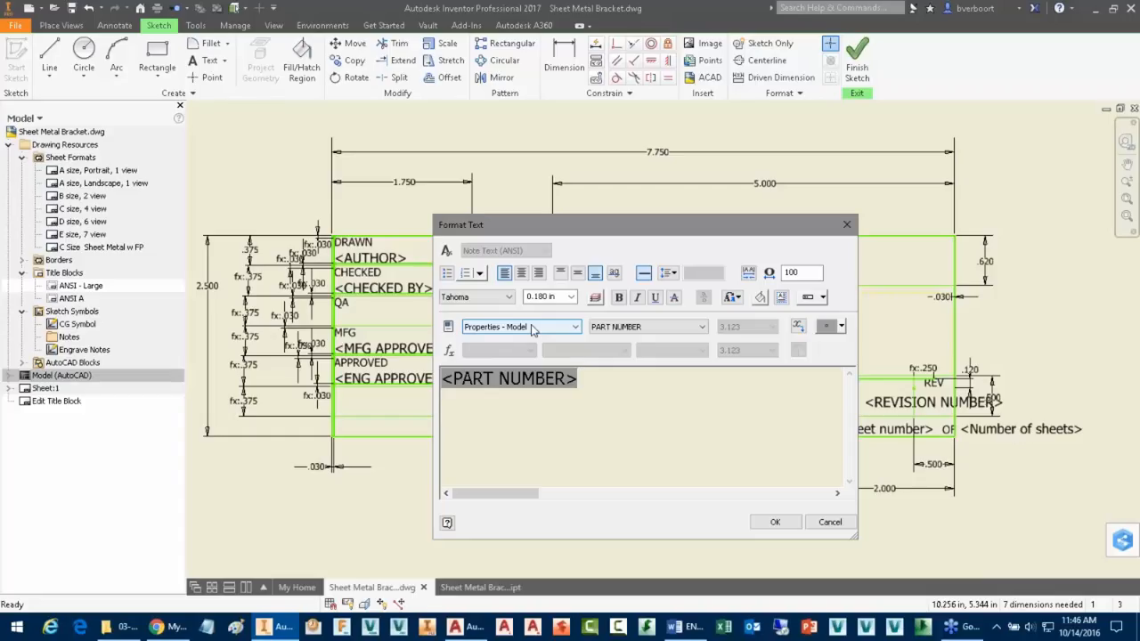
pyautogui.click(777, 522)
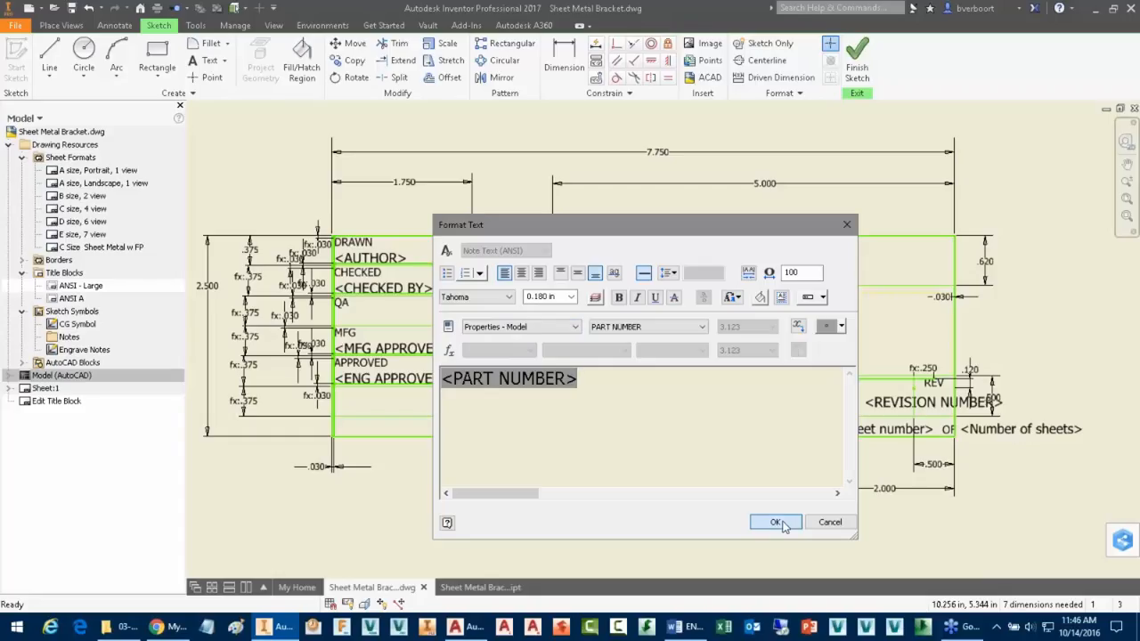
# - Check which property source the part number text uses, leaving it unedited
pyautogui.click(752, 405)
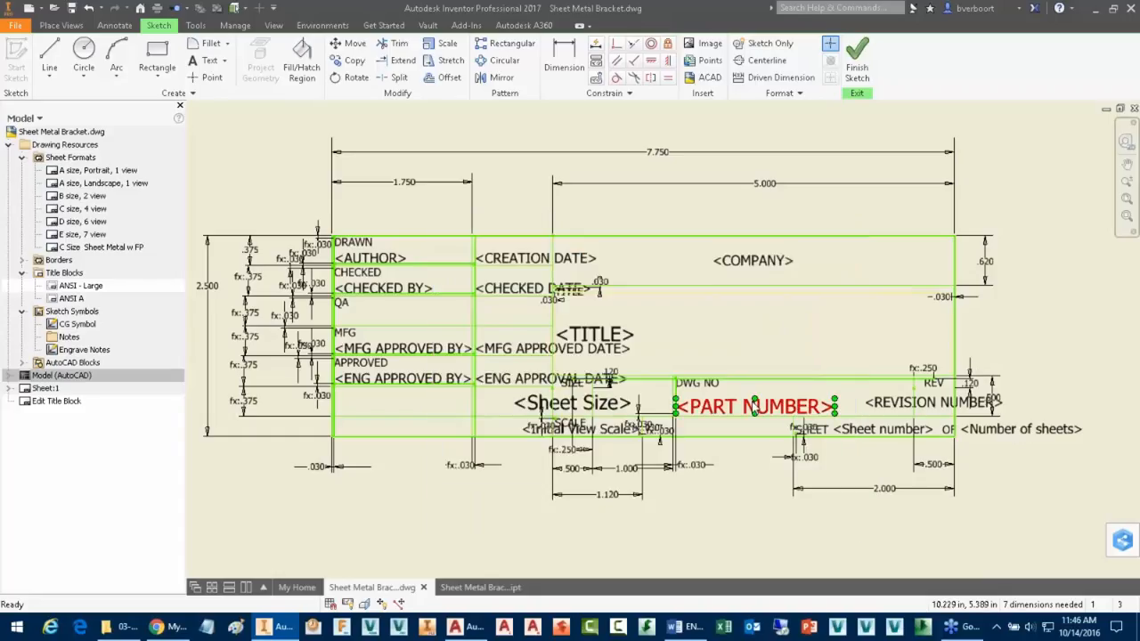
pyautogui.doubleClick(752, 405)
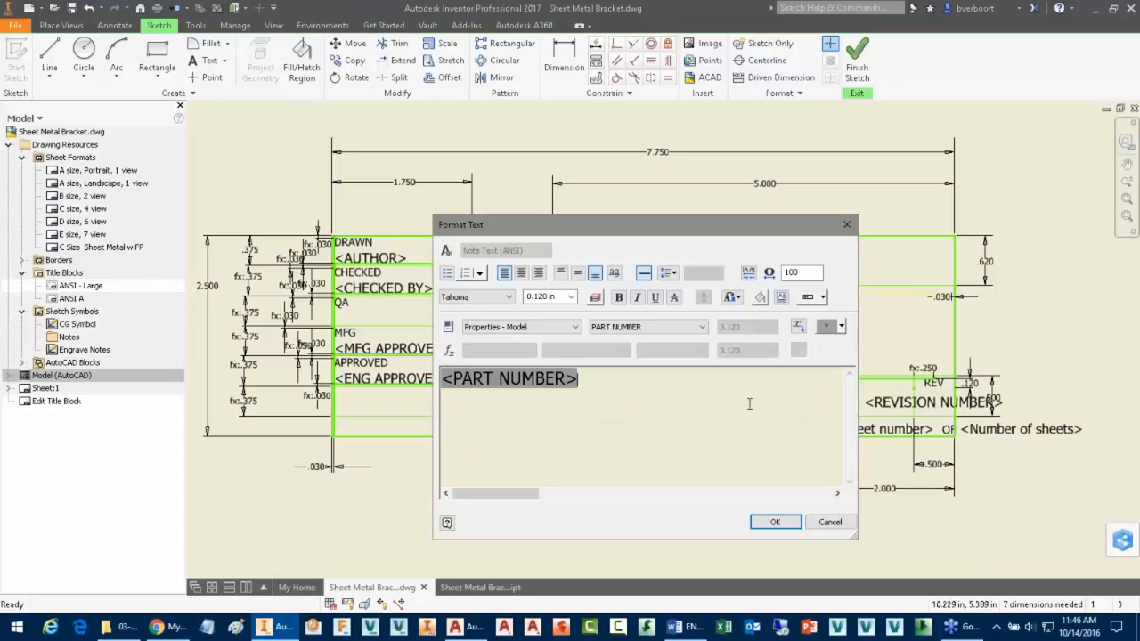
pyautogui.click(828, 522)
pyautogui.click(652, 533)
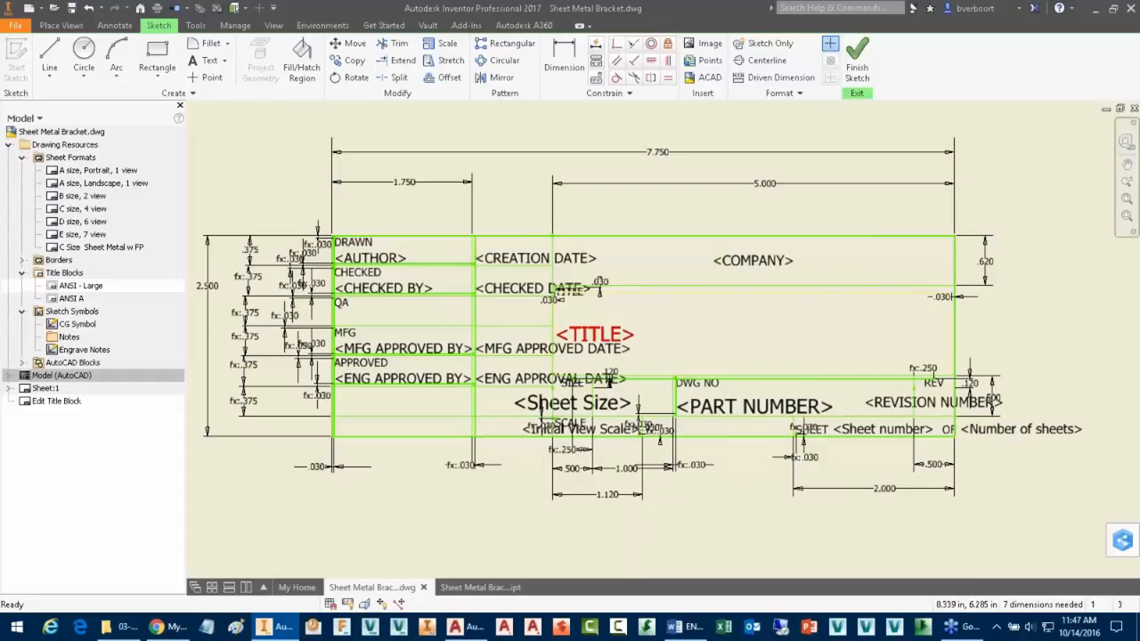
# - Replace the title field in the title block with the TITLE property from Properties - Model
pyautogui.doubleClick(595, 334)
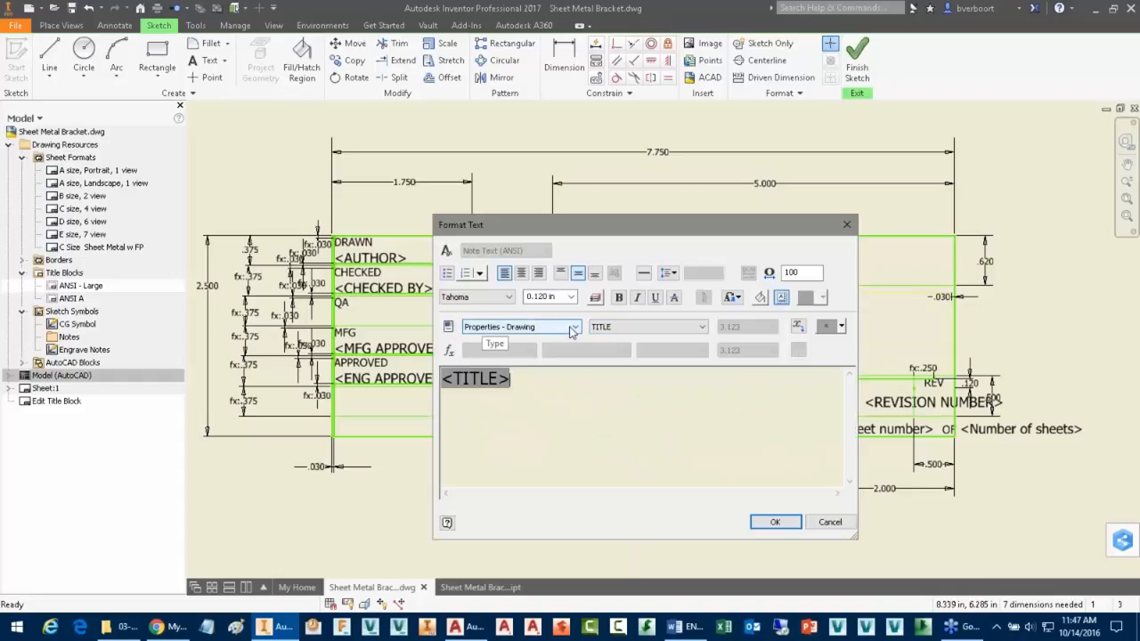
pyautogui.click(575, 330)
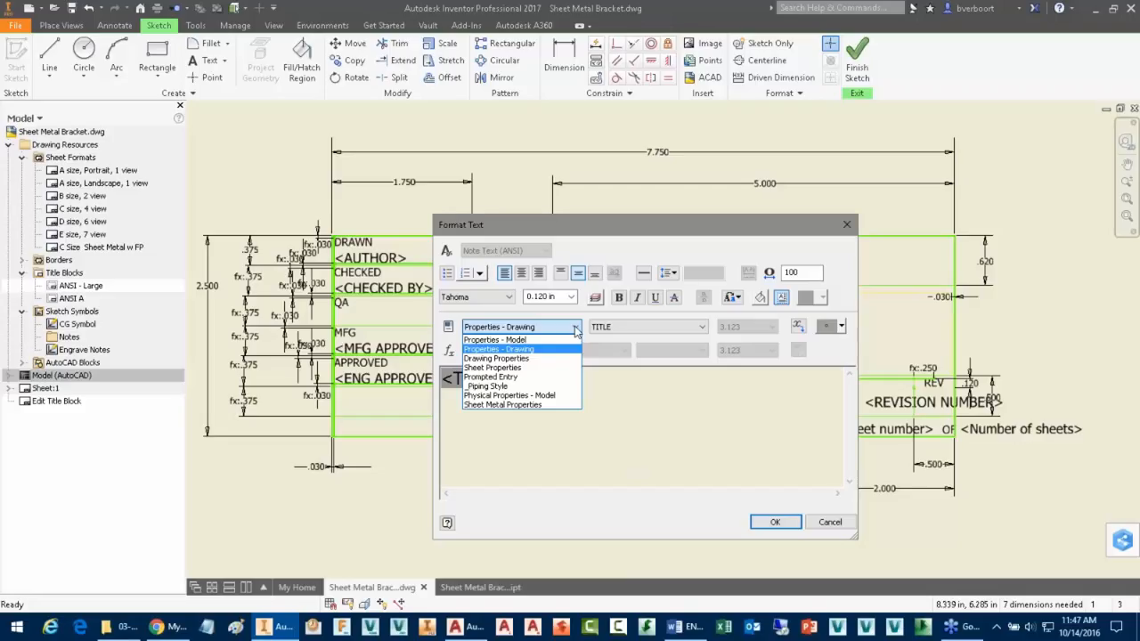
pyautogui.click(524, 340)
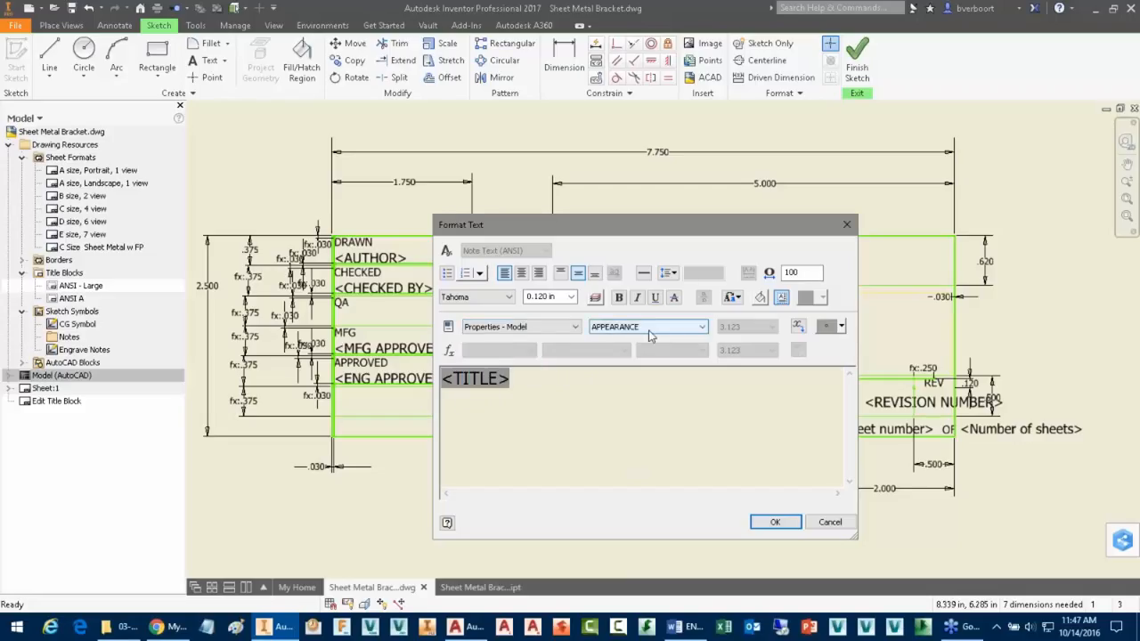
pyautogui.moveTo(518, 377); pyautogui.dragTo(432, 381)
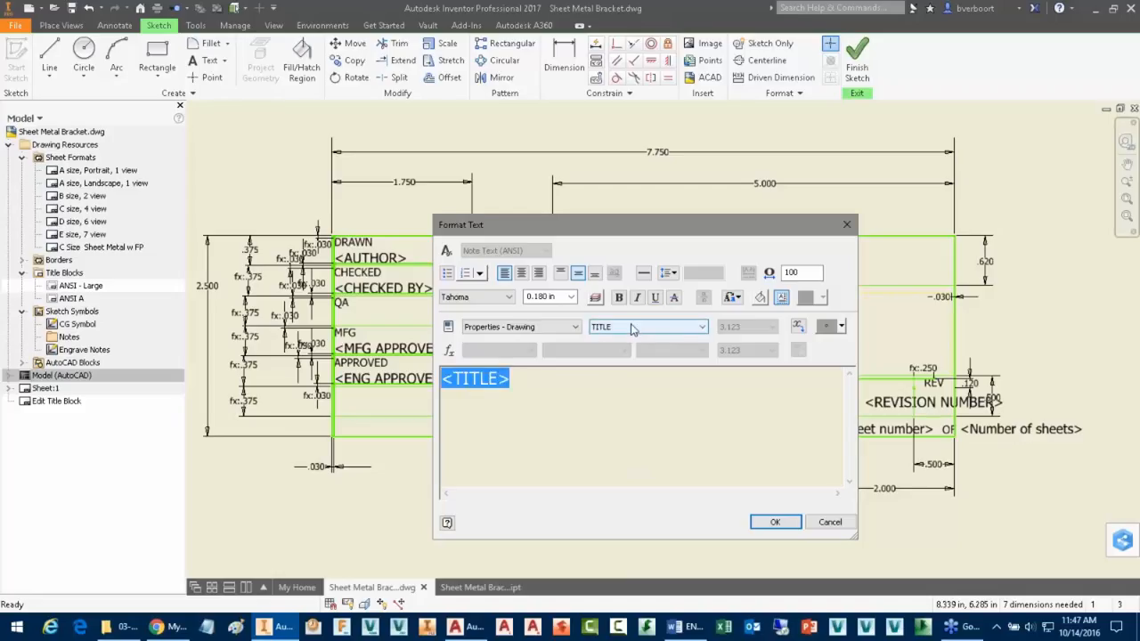
pyautogui.click(550, 327)
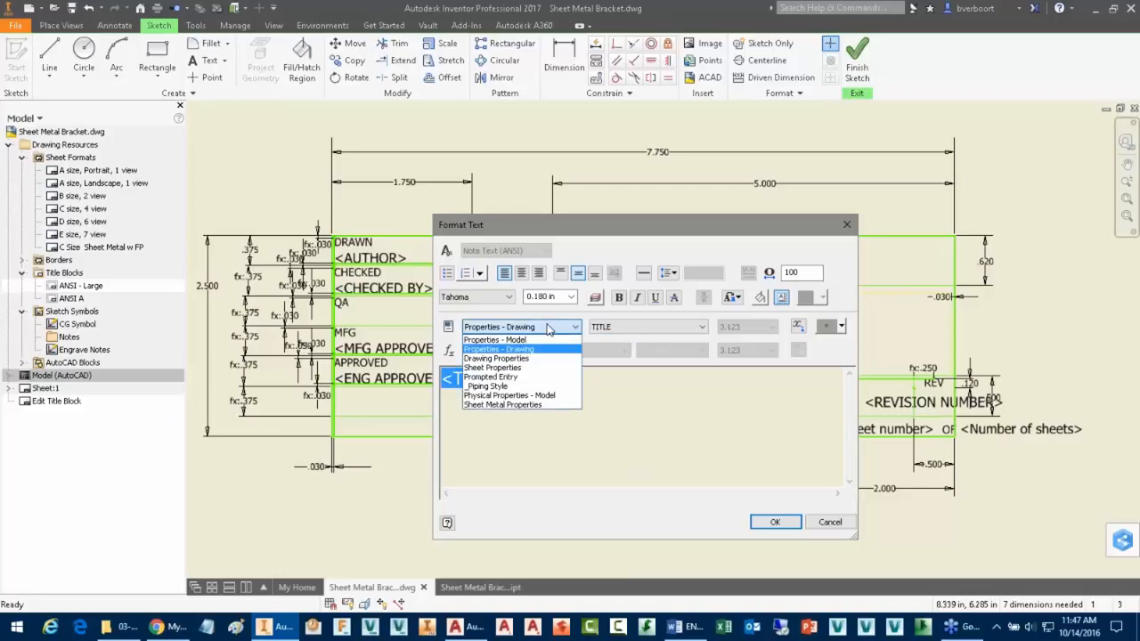
pyautogui.click(515, 341)
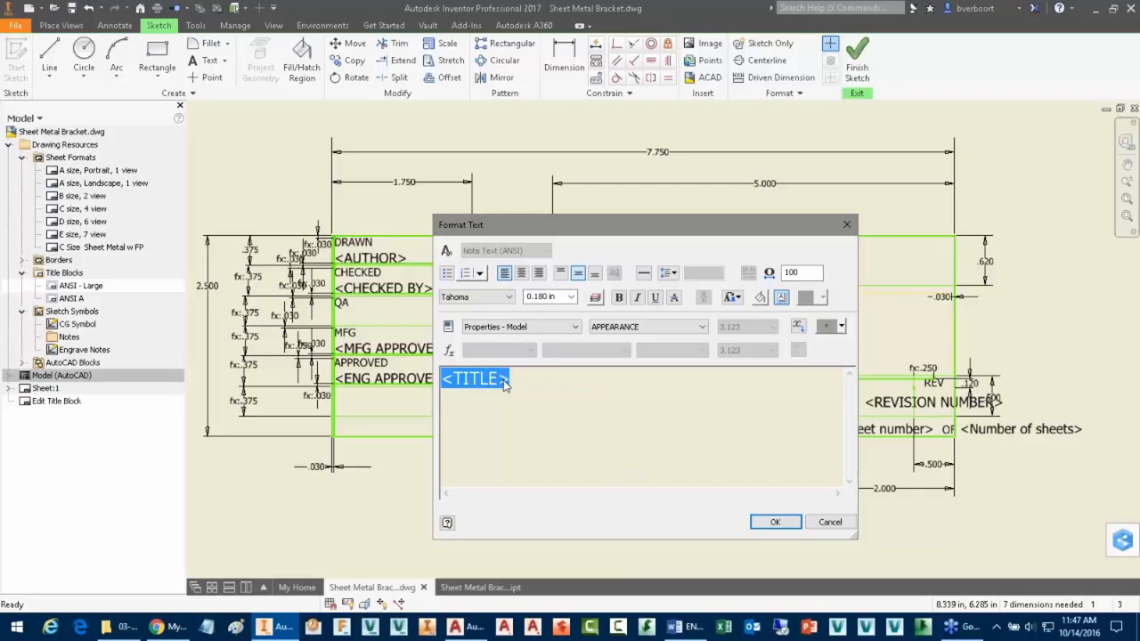
pyautogui.click(649, 327)
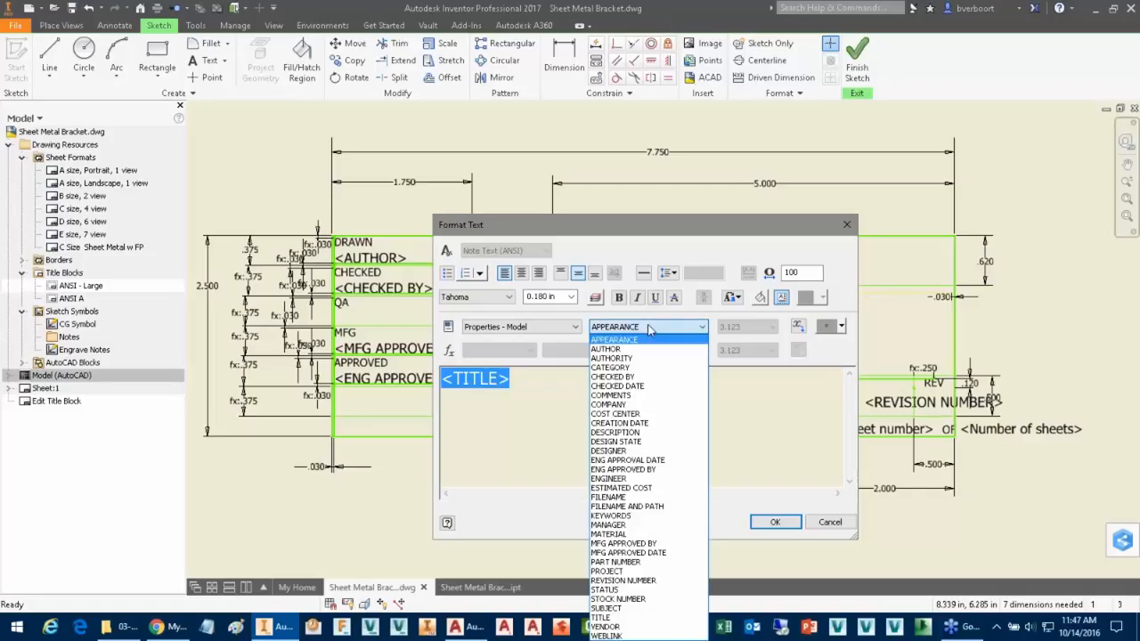
pyautogui.click(623, 618)
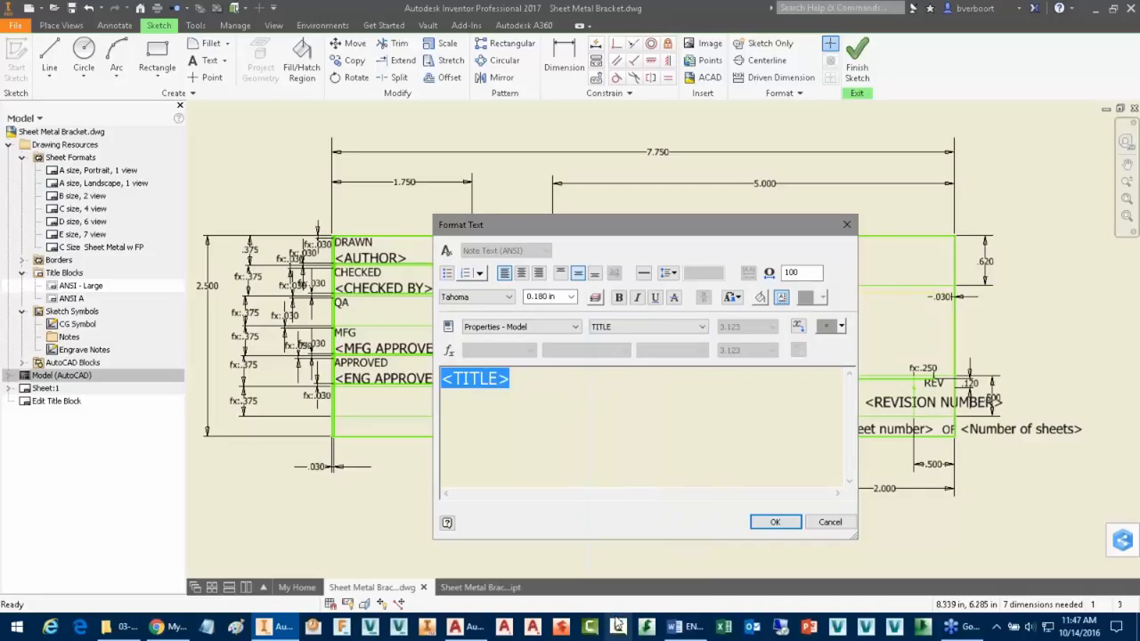
pyautogui.click(798, 326)
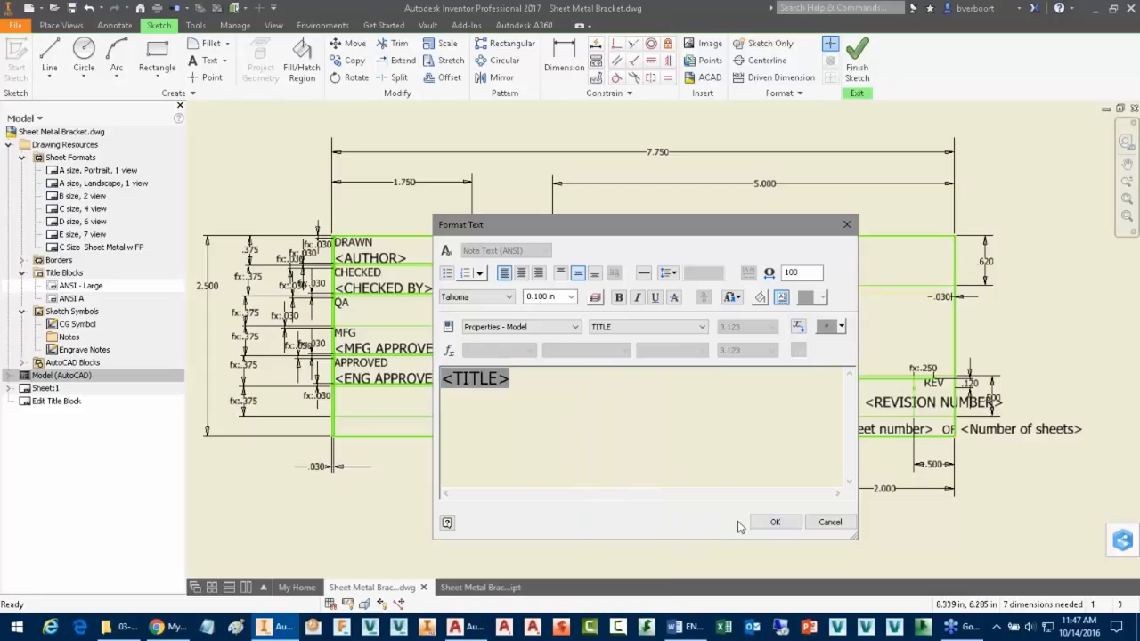
pyautogui.click(772, 522)
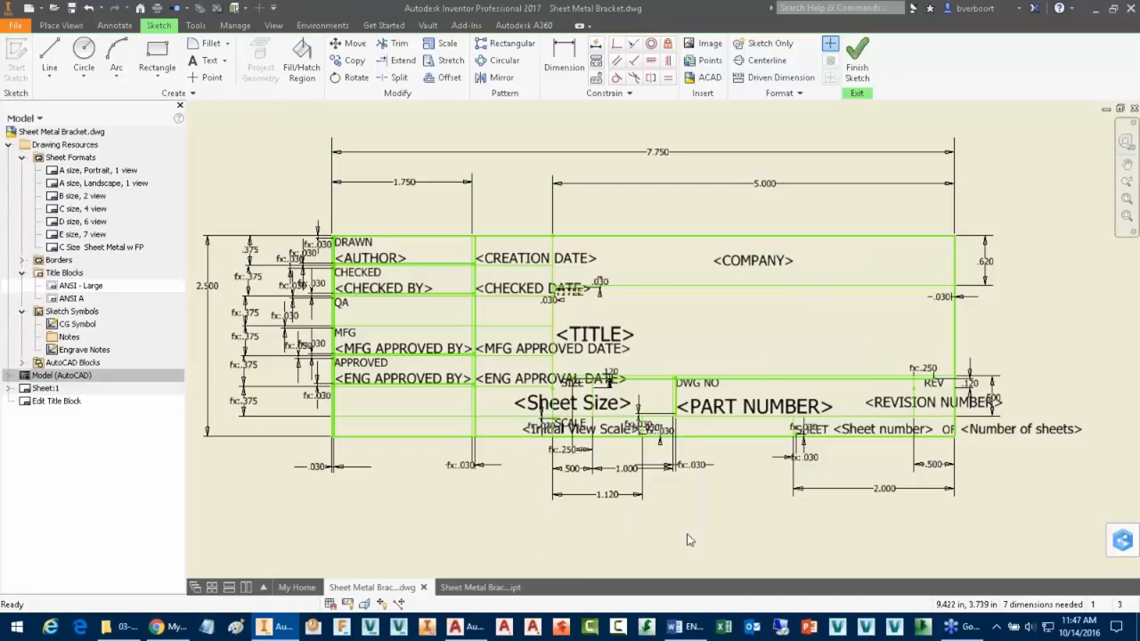
# - Examine the property source of the revision number text and close its formatting without changes
pyautogui.doubleClick(933, 406)
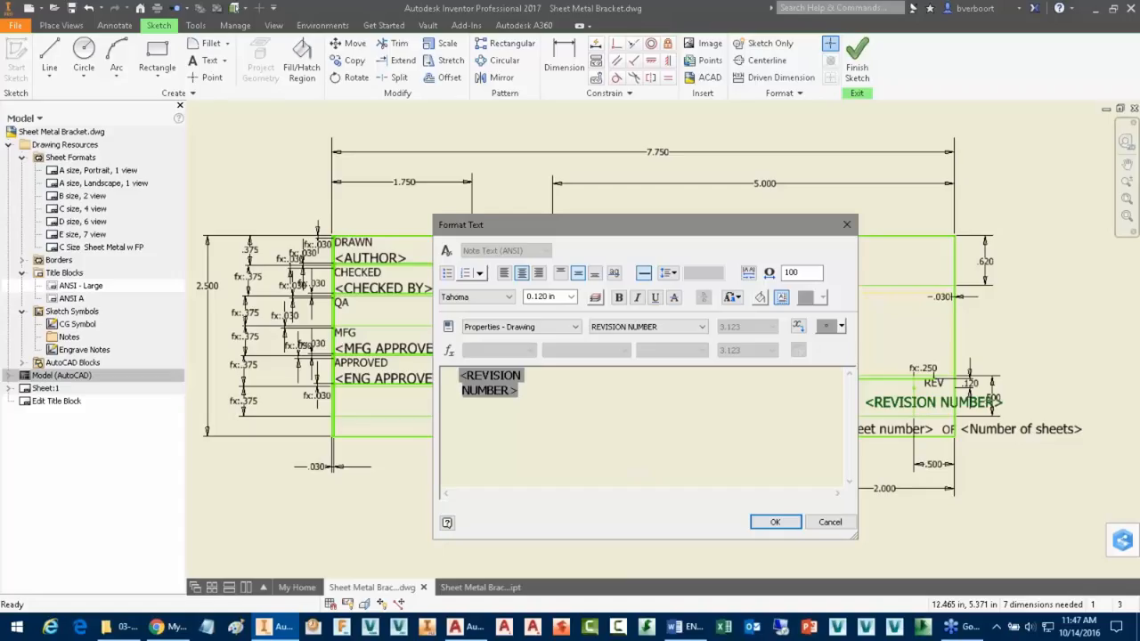
pyautogui.moveTo(531, 392); pyautogui.dragTo(458, 376)
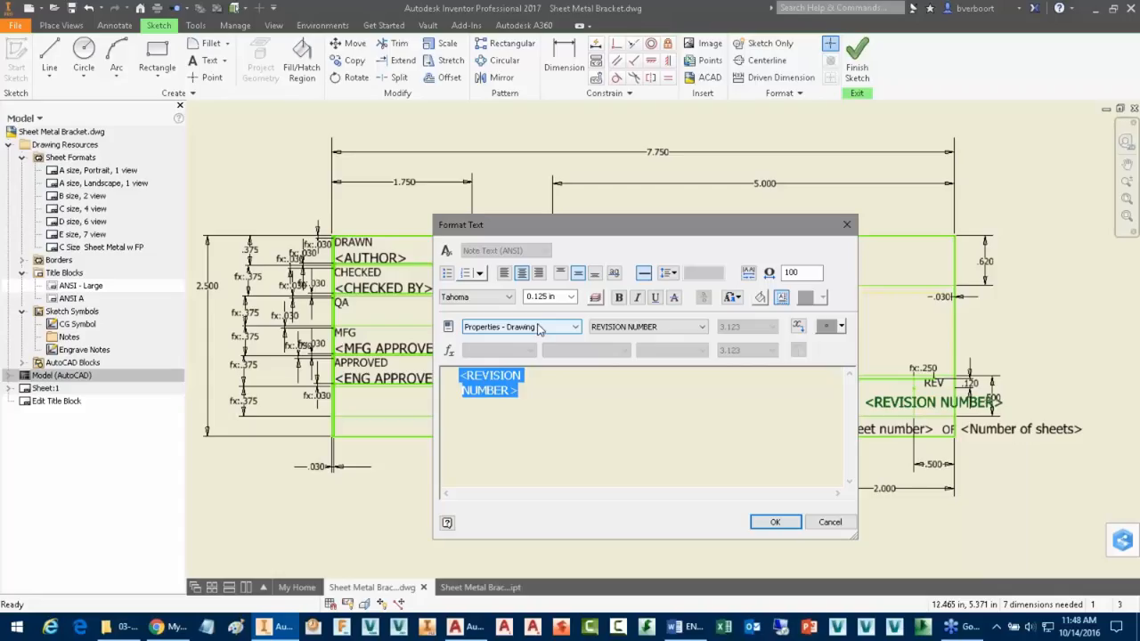
pyautogui.click(831, 523)
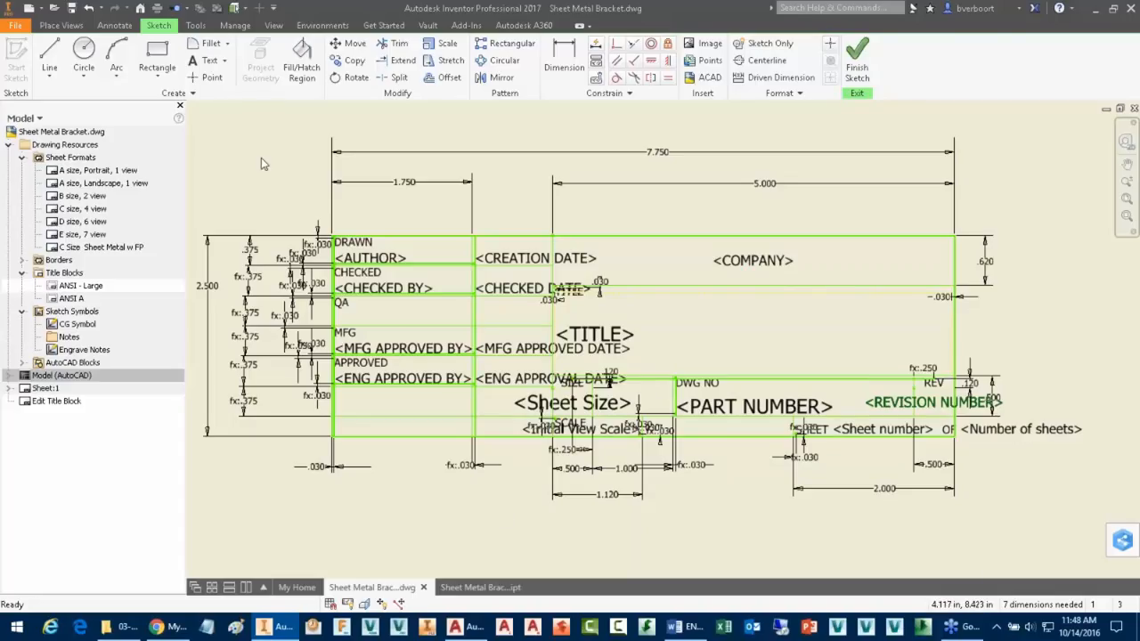
# - Finish the title block sketch and save the edits as a new title block named My TB
pyautogui.click(860, 71)
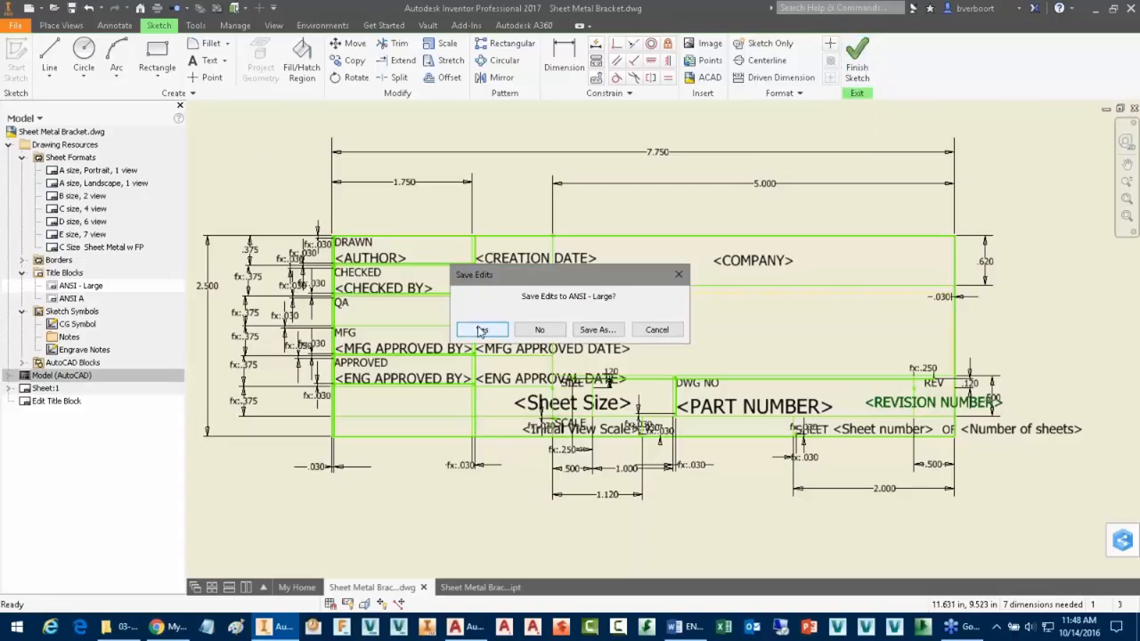
pyautogui.click(597, 331)
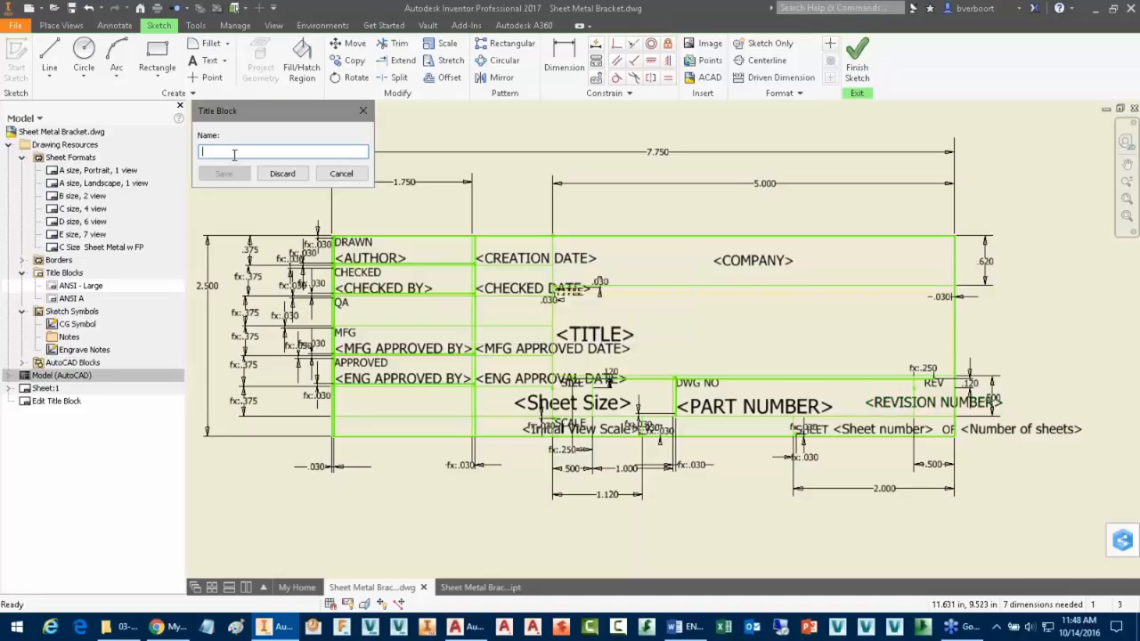
pyautogui.write('My TB')
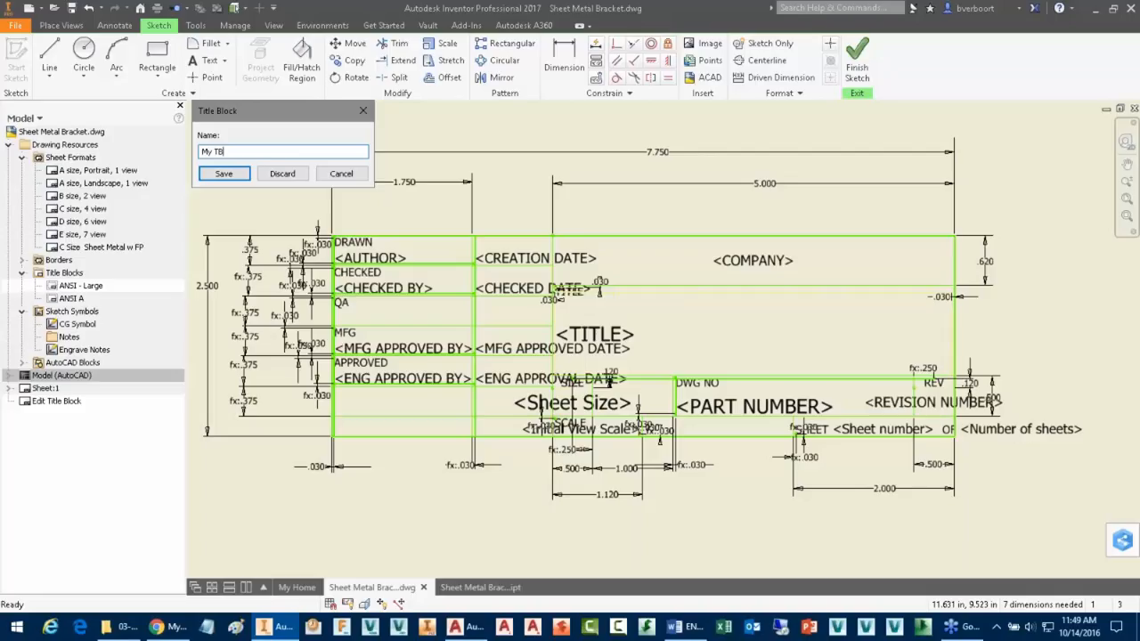
pyautogui.click(223, 173)
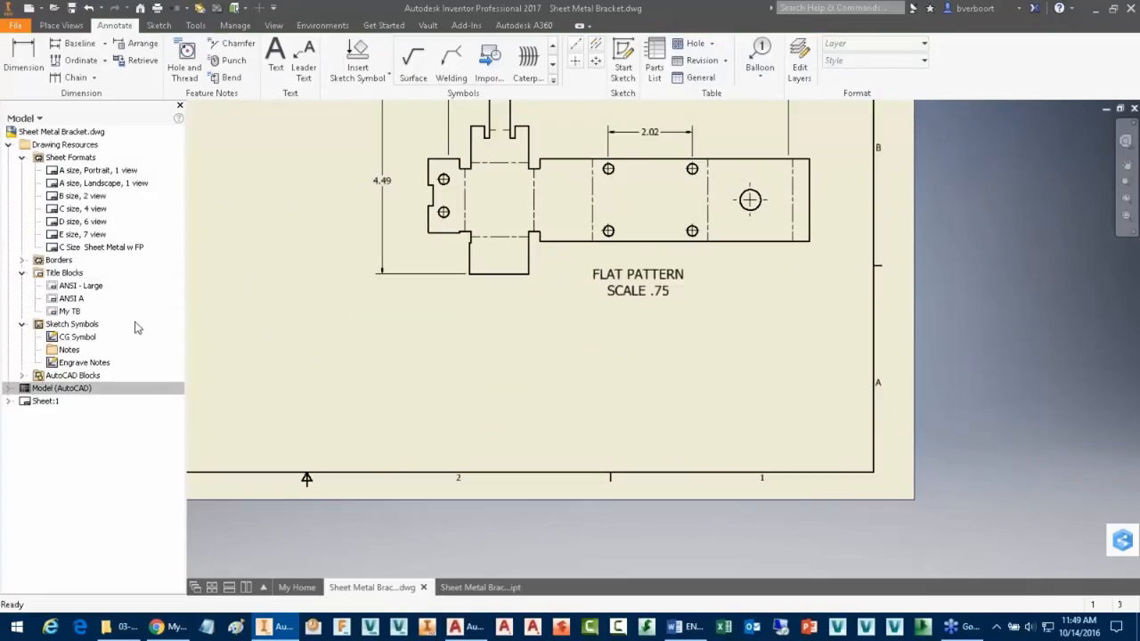
# - Insert the My TB title block on the drawing sheet
pyautogui.rightClick(68, 313)
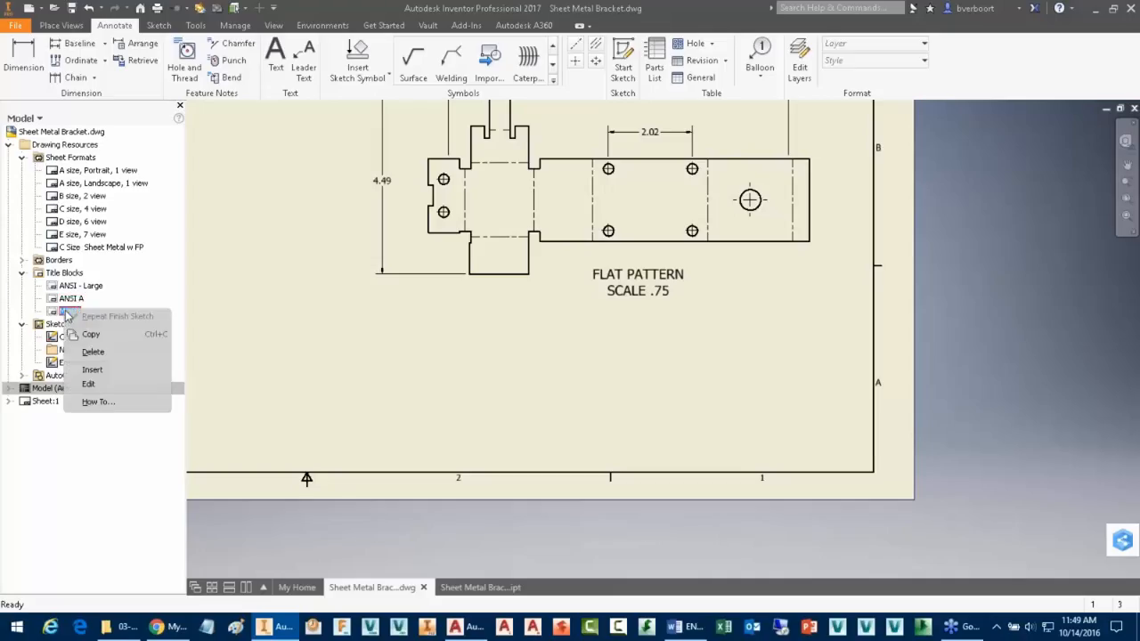
pyautogui.click(92, 369)
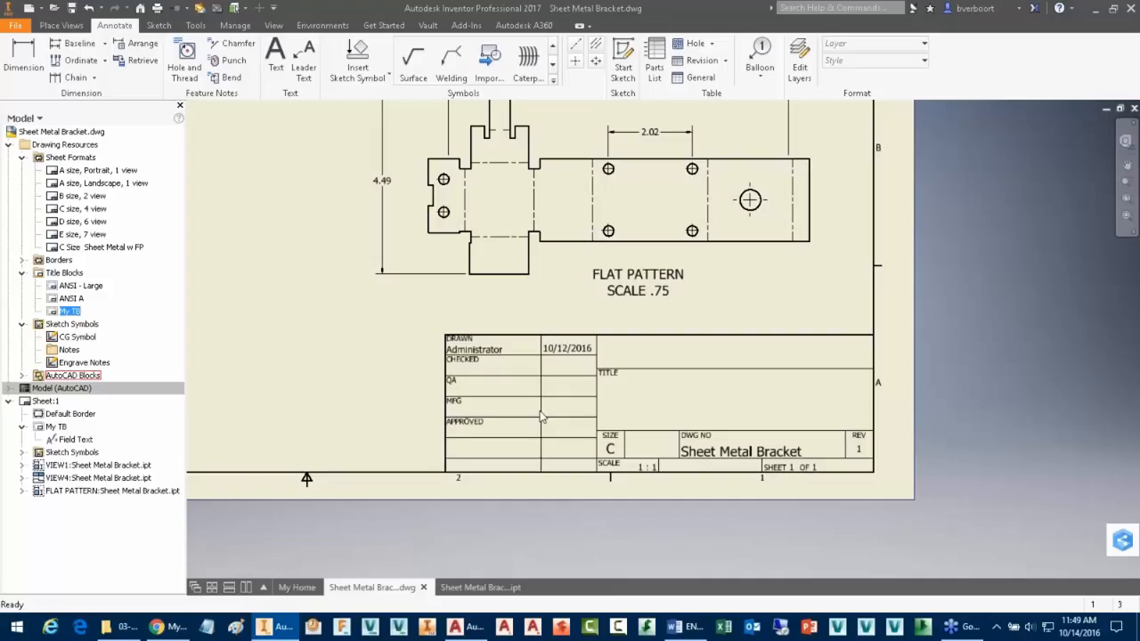
pyautogui.click(342, 371)
# - Open the Sheet Metal Bracket part model from the drawing view that shows the center-of-gravity symbol
pyautogui.scroll(-4, 658, 403)
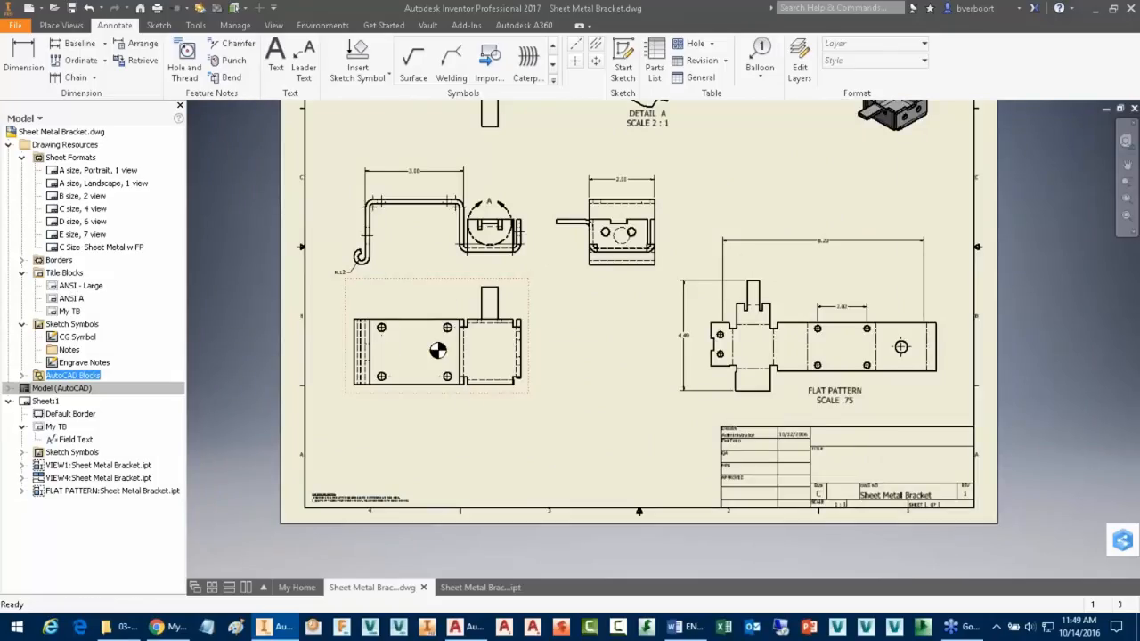
pyautogui.rightClick(454, 394)
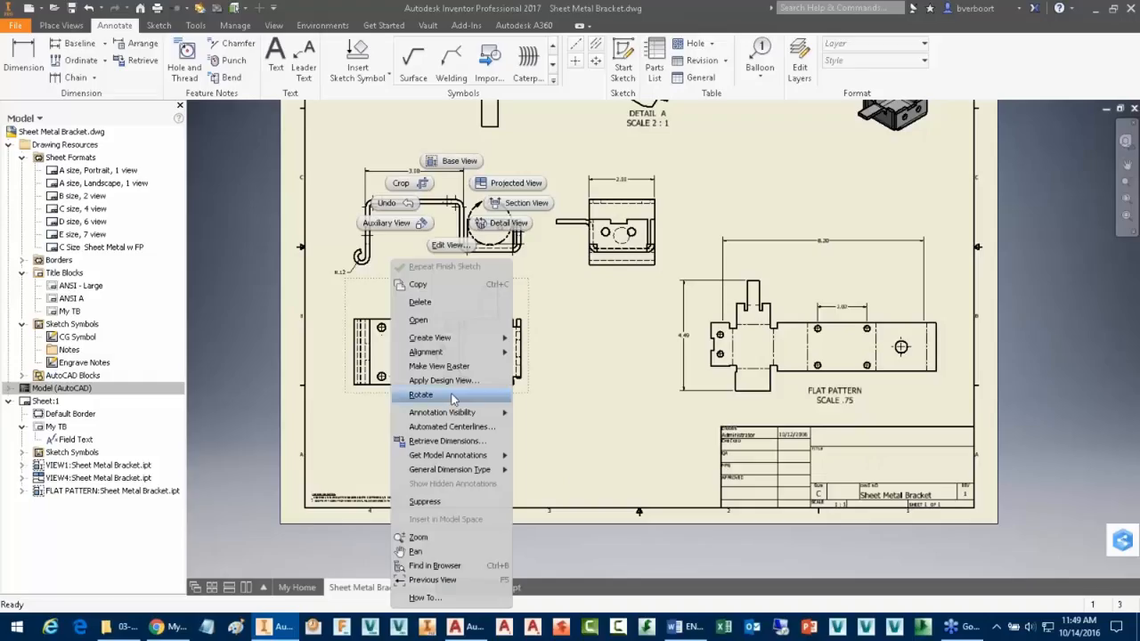
pyautogui.click(420, 318)
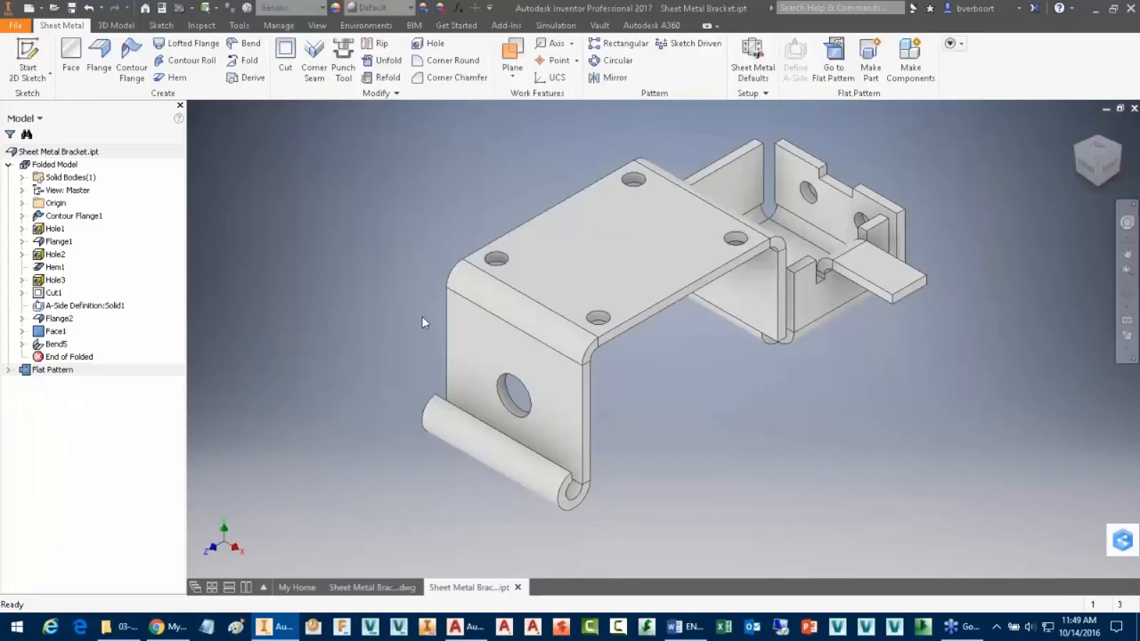
# - Set the Title in the Sheet Metal Bracket part's iProperties to BRACKET
pyautogui.click(55, 152)
pyautogui.rightClick(86, 153)
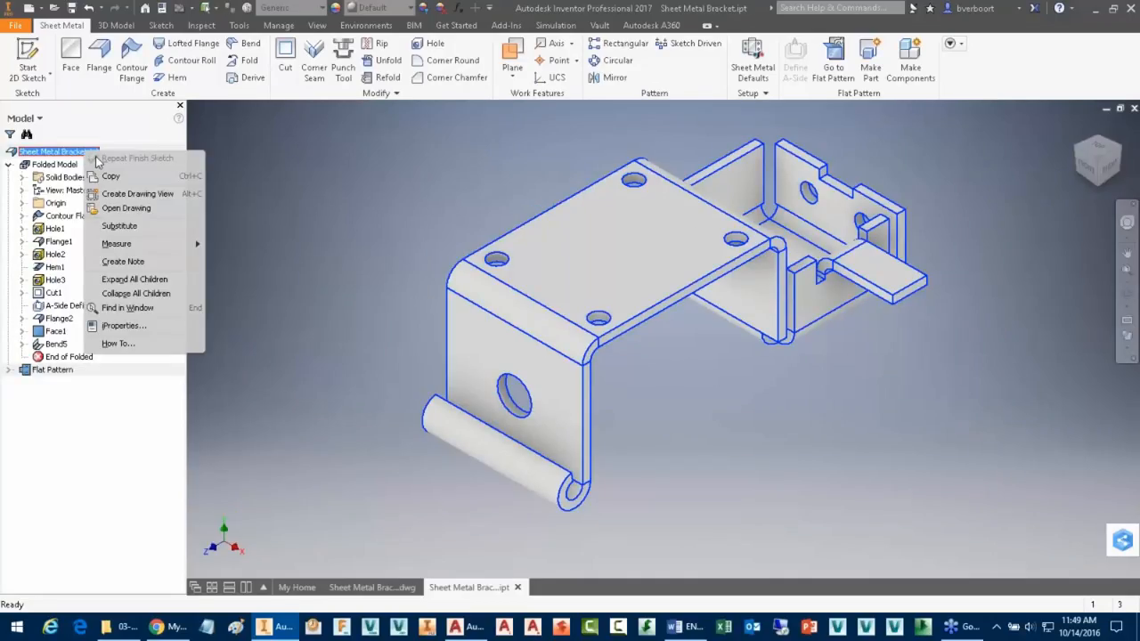
pyautogui.click(123, 325)
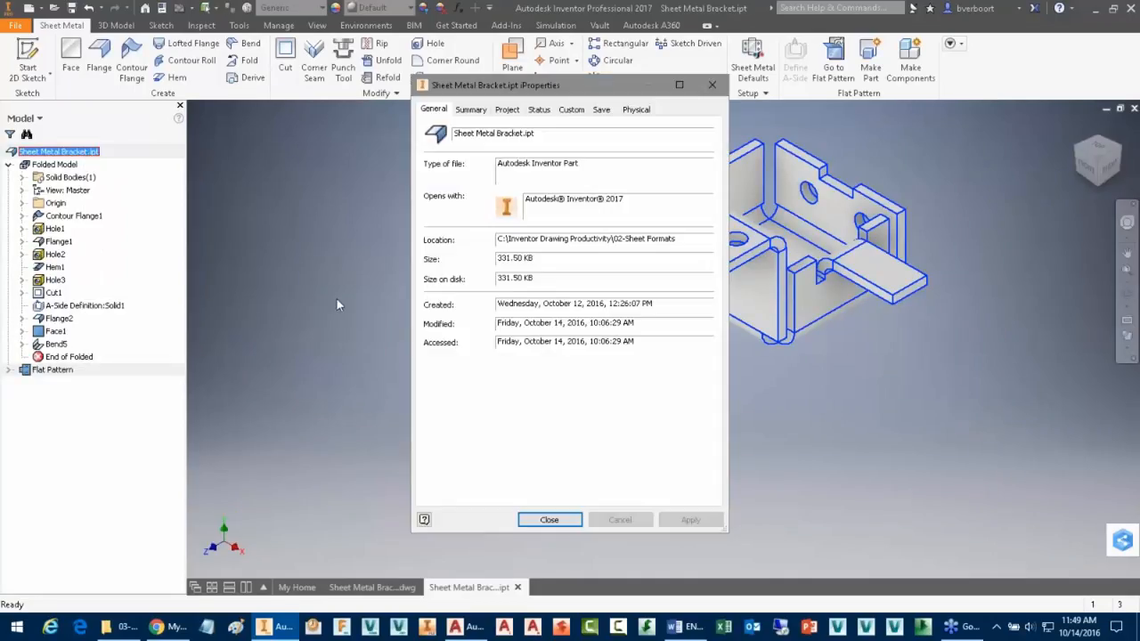
pyautogui.click(471, 110)
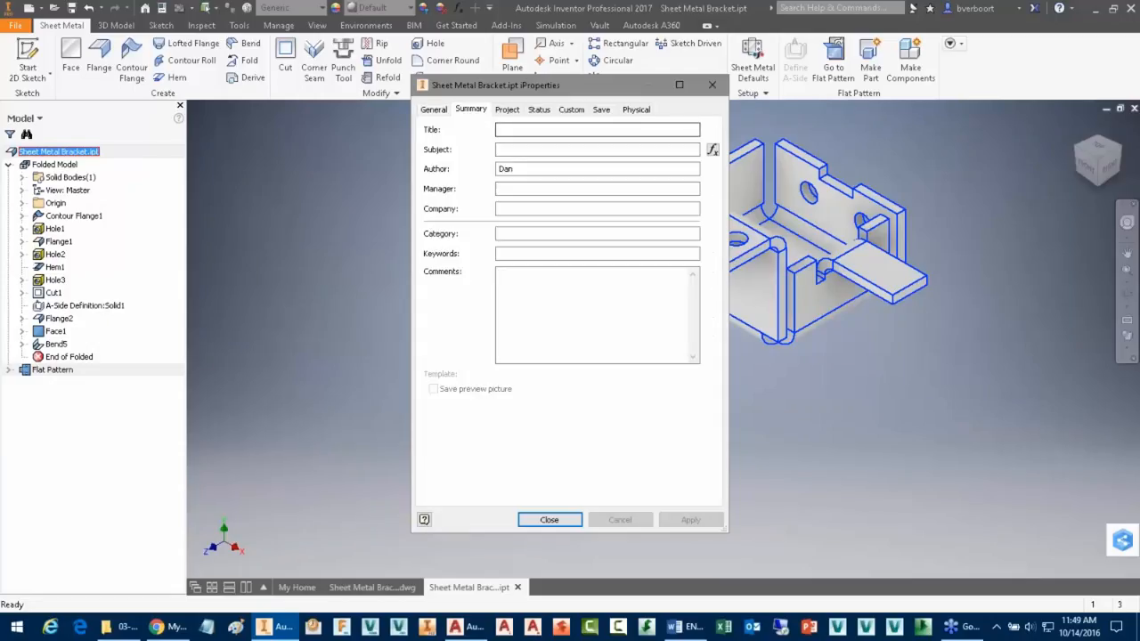
pyautogui.click(514, 130)
pyautogui.write('B')
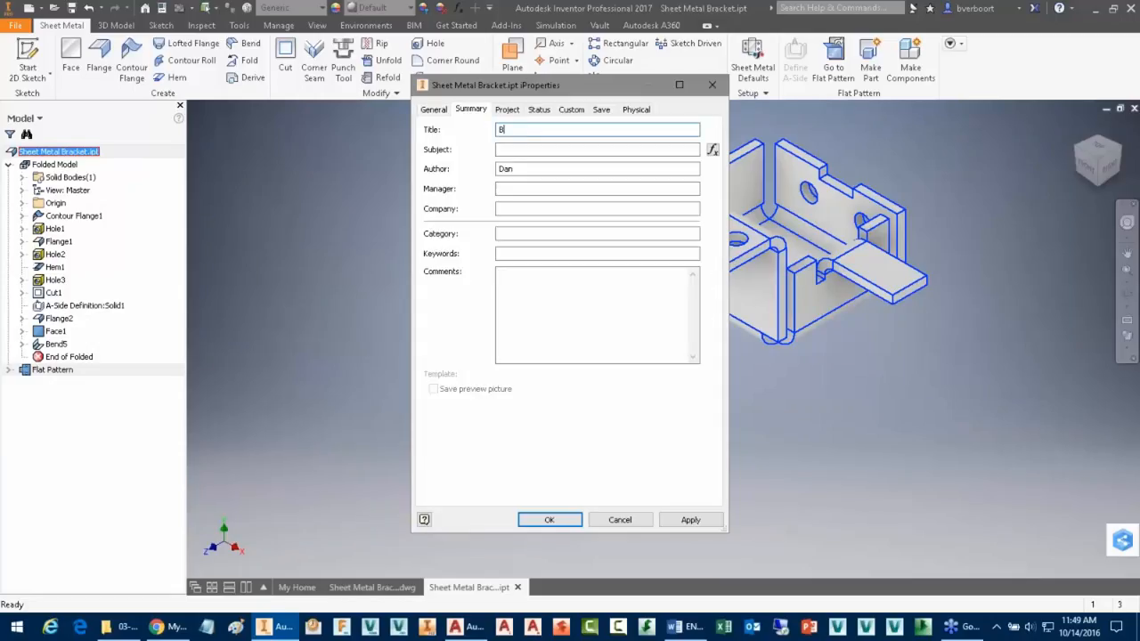
pyautogui.write('RACKET')
pyautogui.click(548, 519)
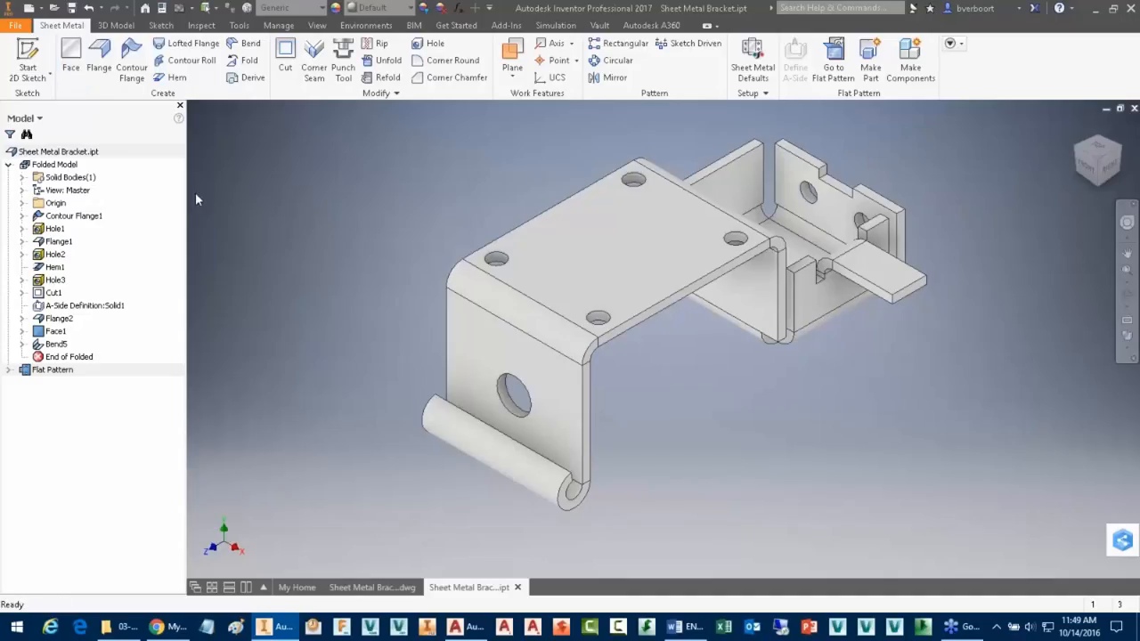
# - Close the part model and check the title field of the My TB title block on the drawing sheet
pyautogui.click(1135, 108)
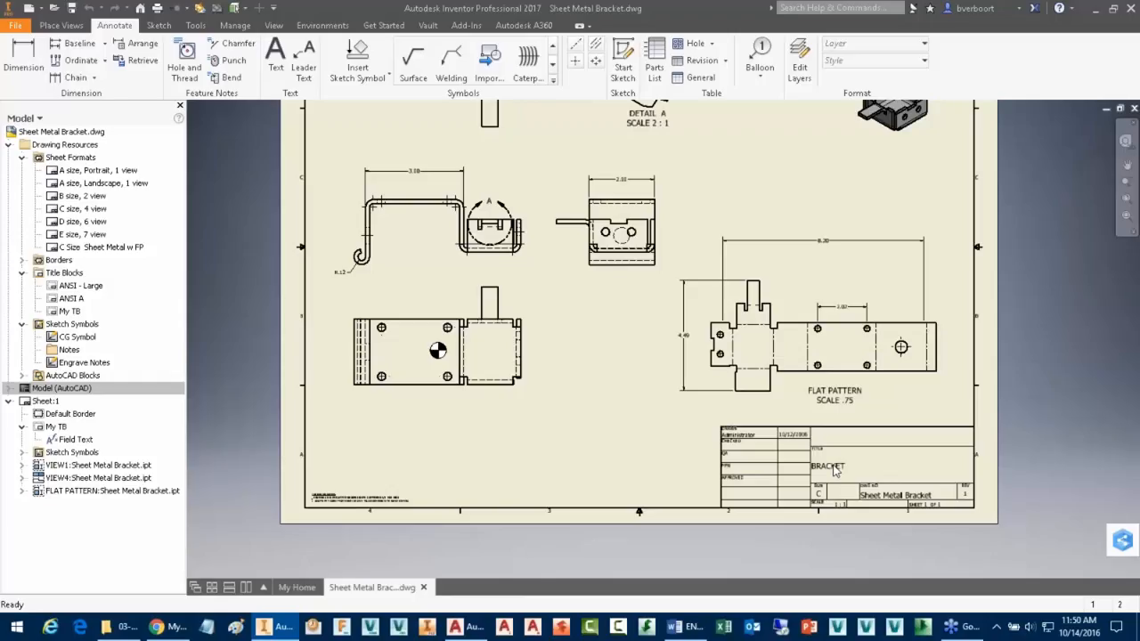
pyautogui.middleClick(583, 420)
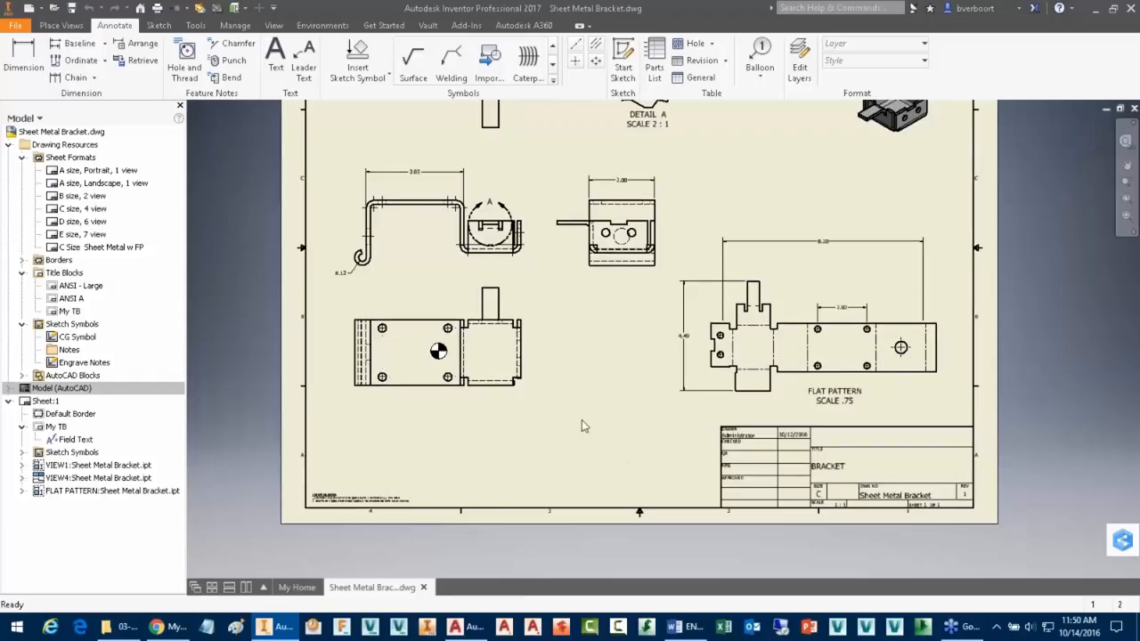
pyautogui.middleClick(582, 420)
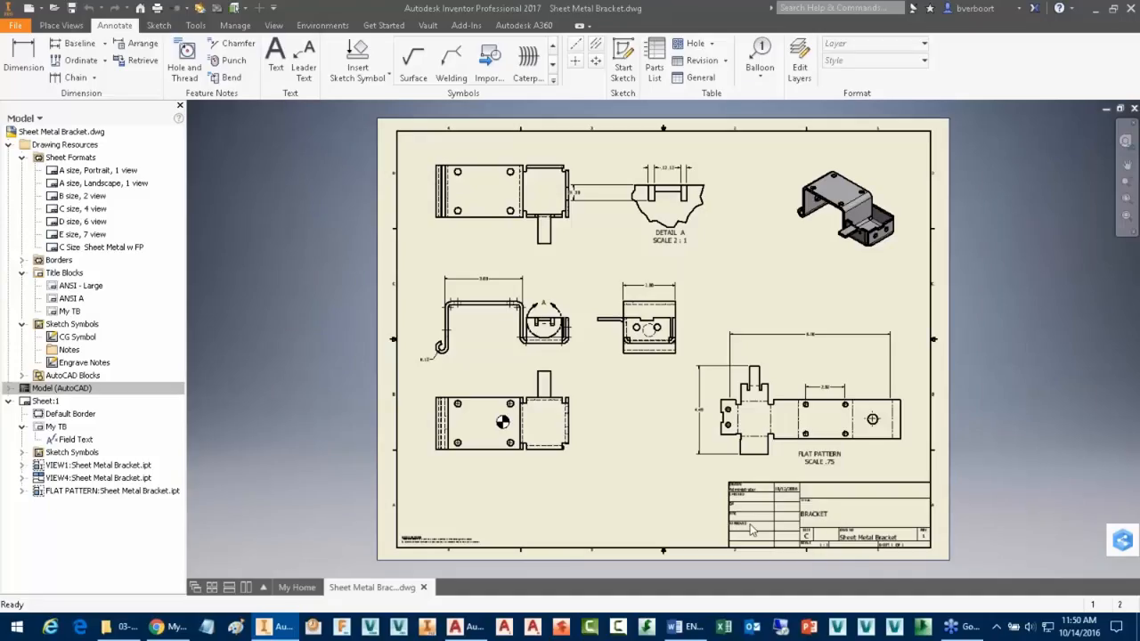
pyautogui.scroll(3, 751, 529)
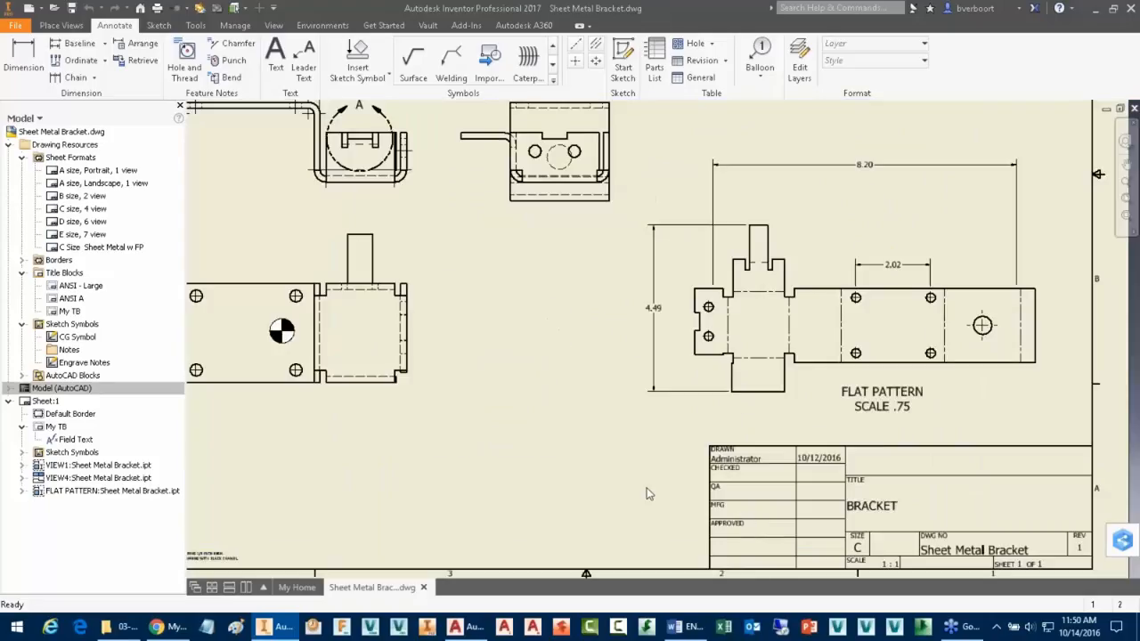
pyautogui.click(78, 317)
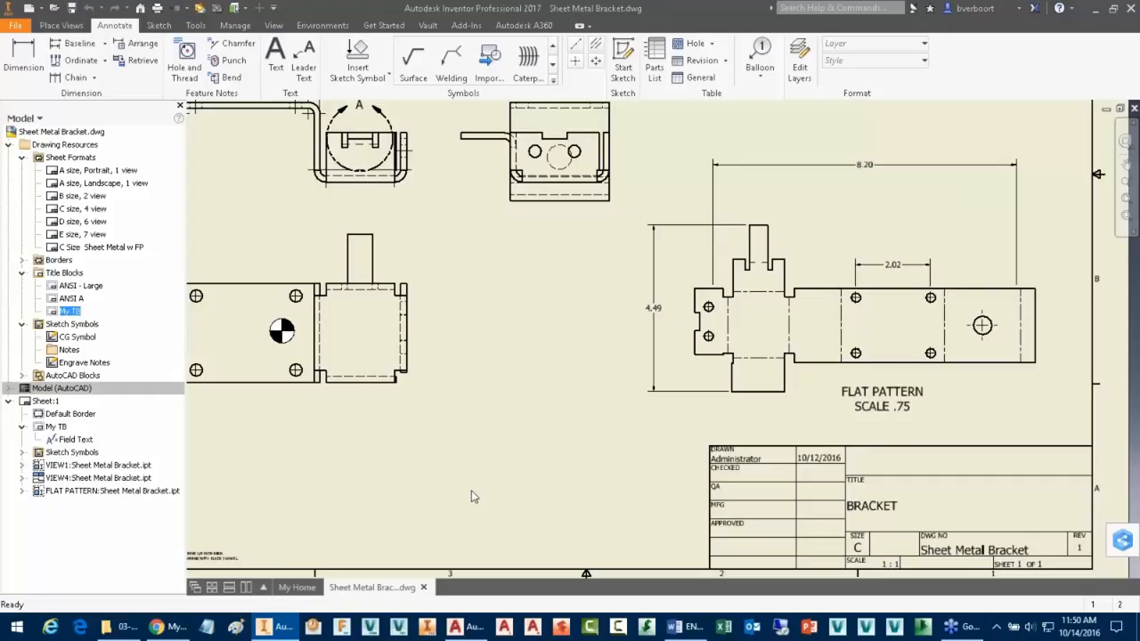